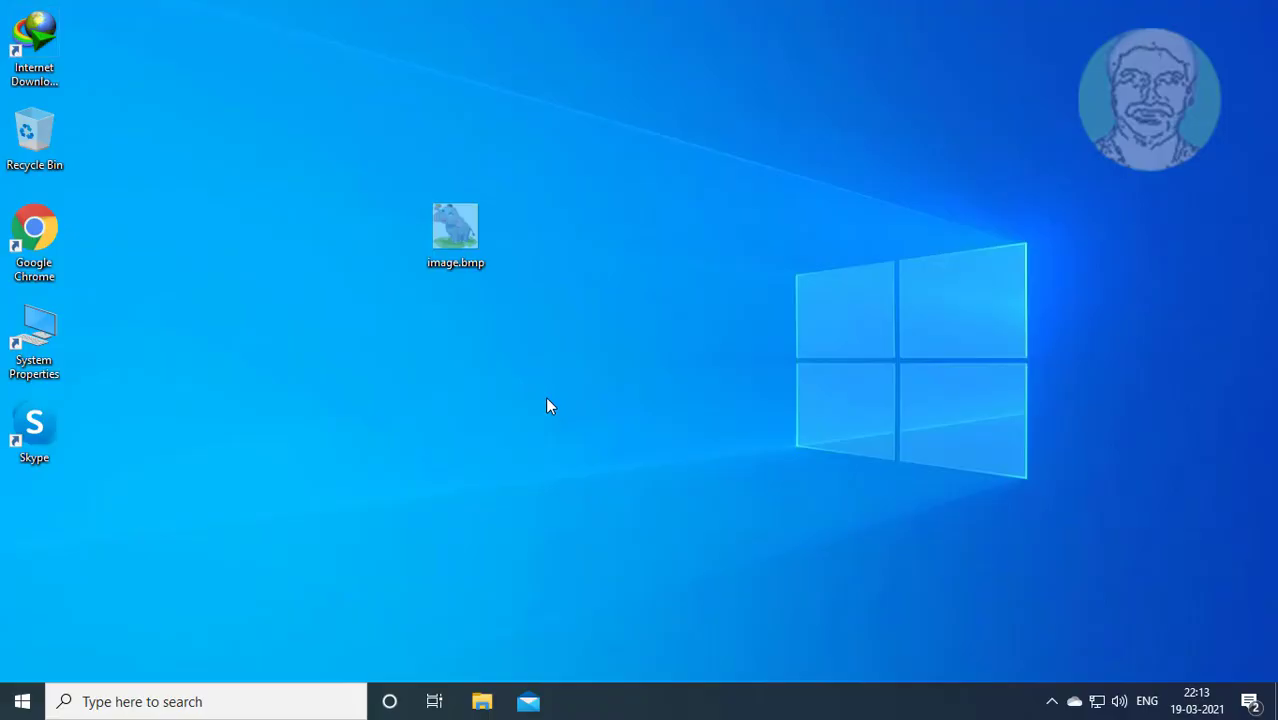
- Inspect image.bmp's properties, checking its BMP file type and width and height
{"action": "right_click", "coordinate": [449, 229]}
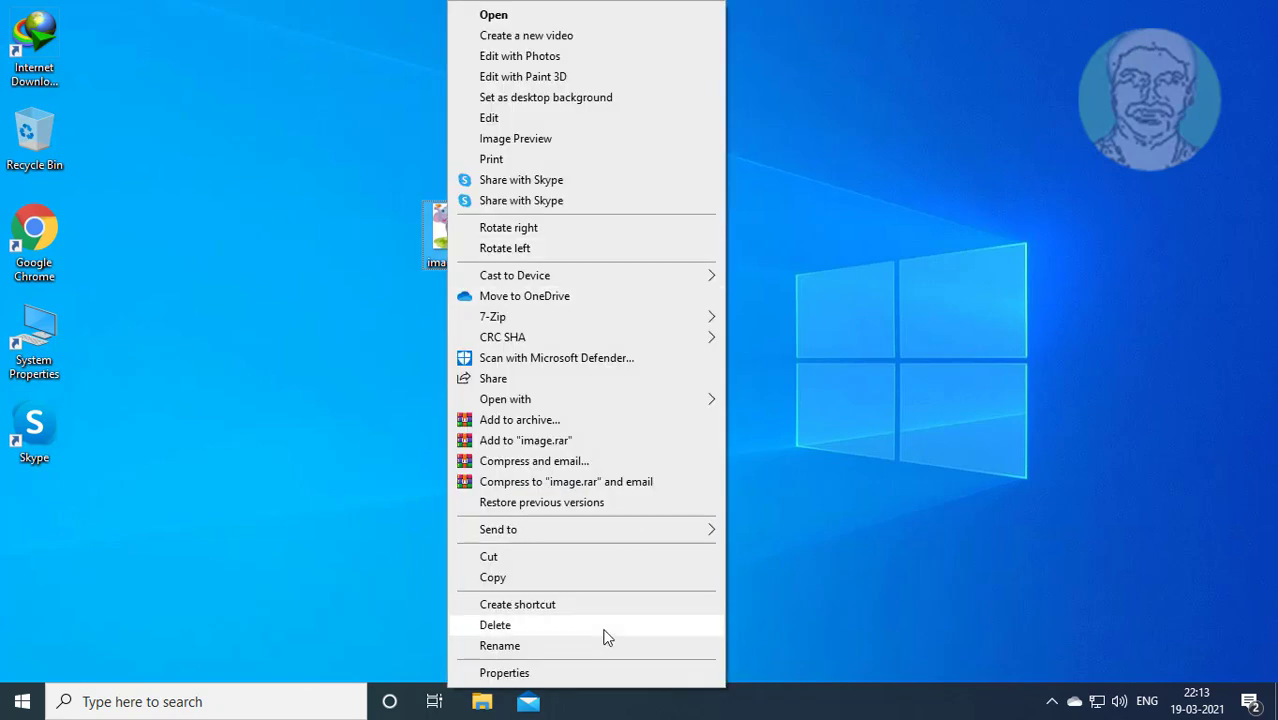
{"action": "left_click", "coordinate": [547, 673]}
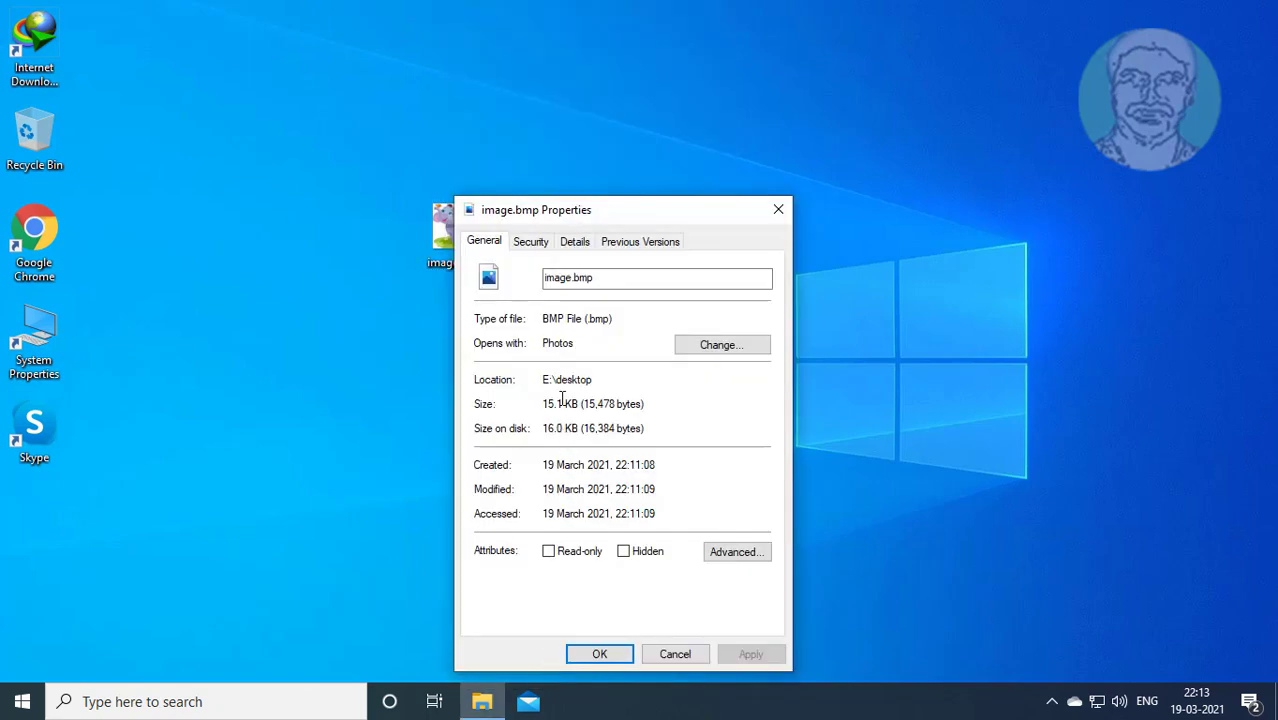
{"action": "left_click_drag", "start_coordinate": [566, 318], "coordinate": [540, 318]}
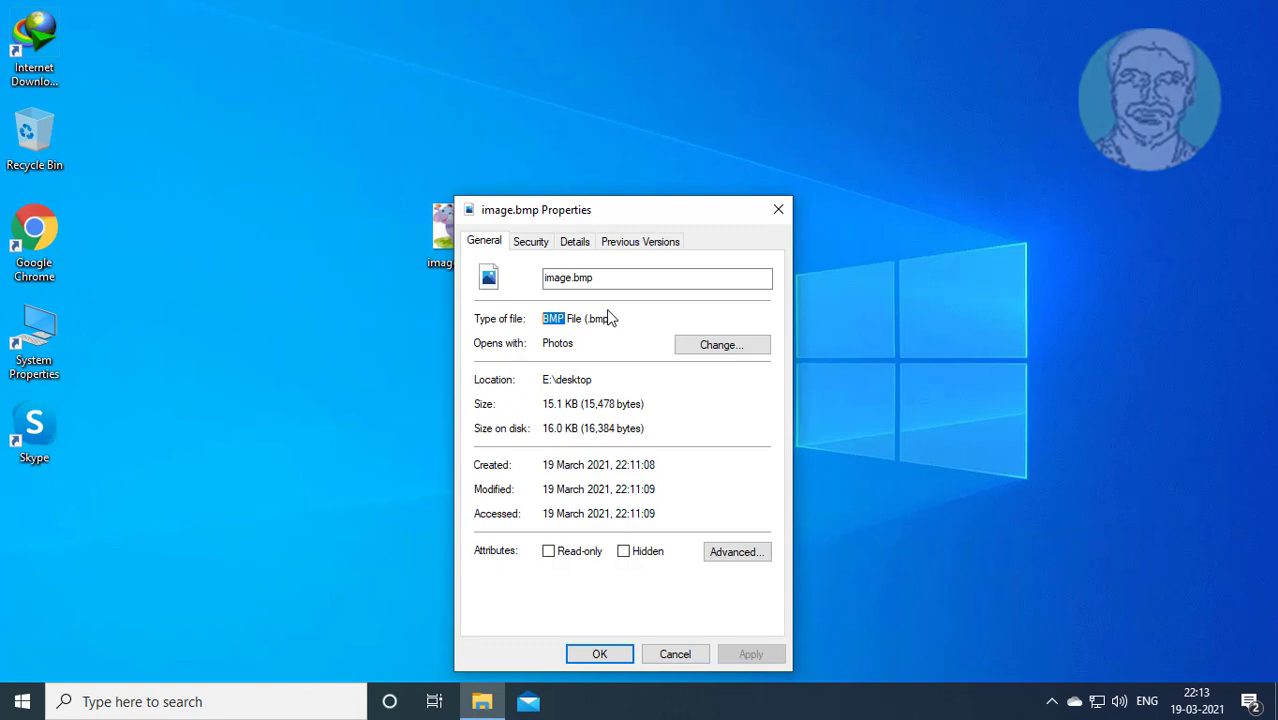
{"action": "left_click", "coordinate": [575, 242]}
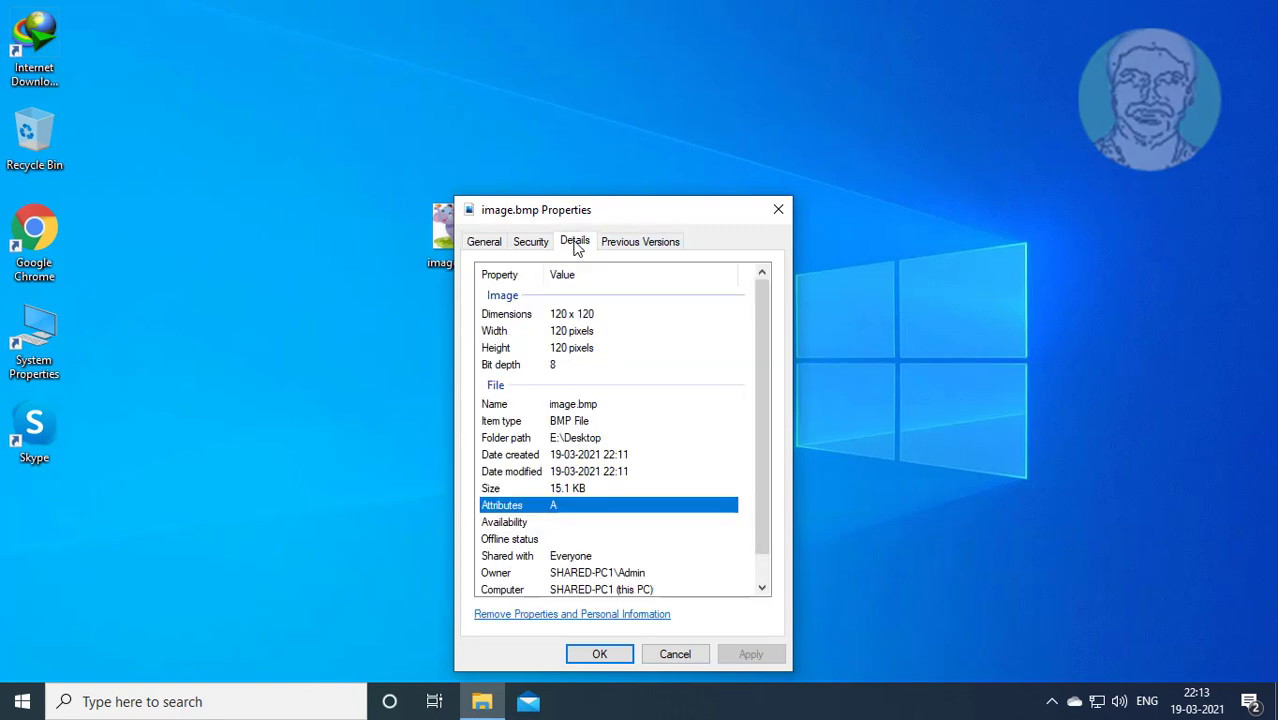
{"action": "left_click", "coordinate": [556, 316]}
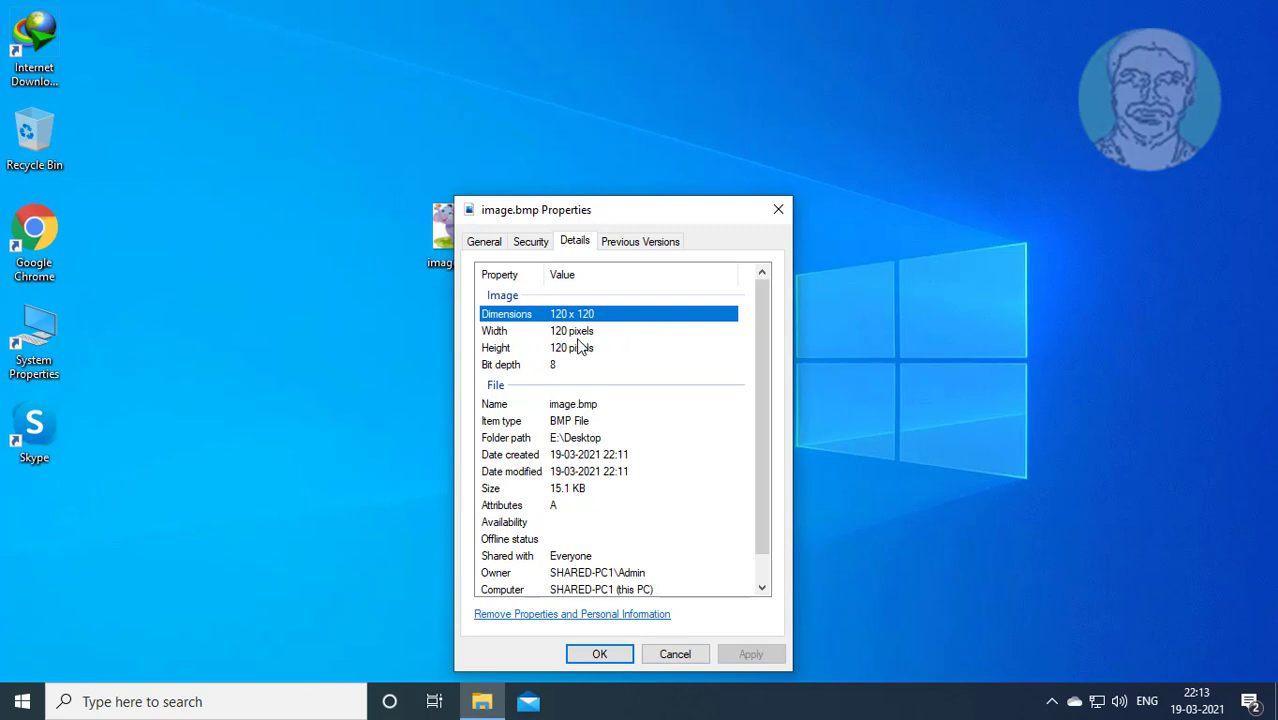
{"action": "left_click", "coordinate": [580, 334]}
{"action": "left_click", "coordinate": [586, 354]}
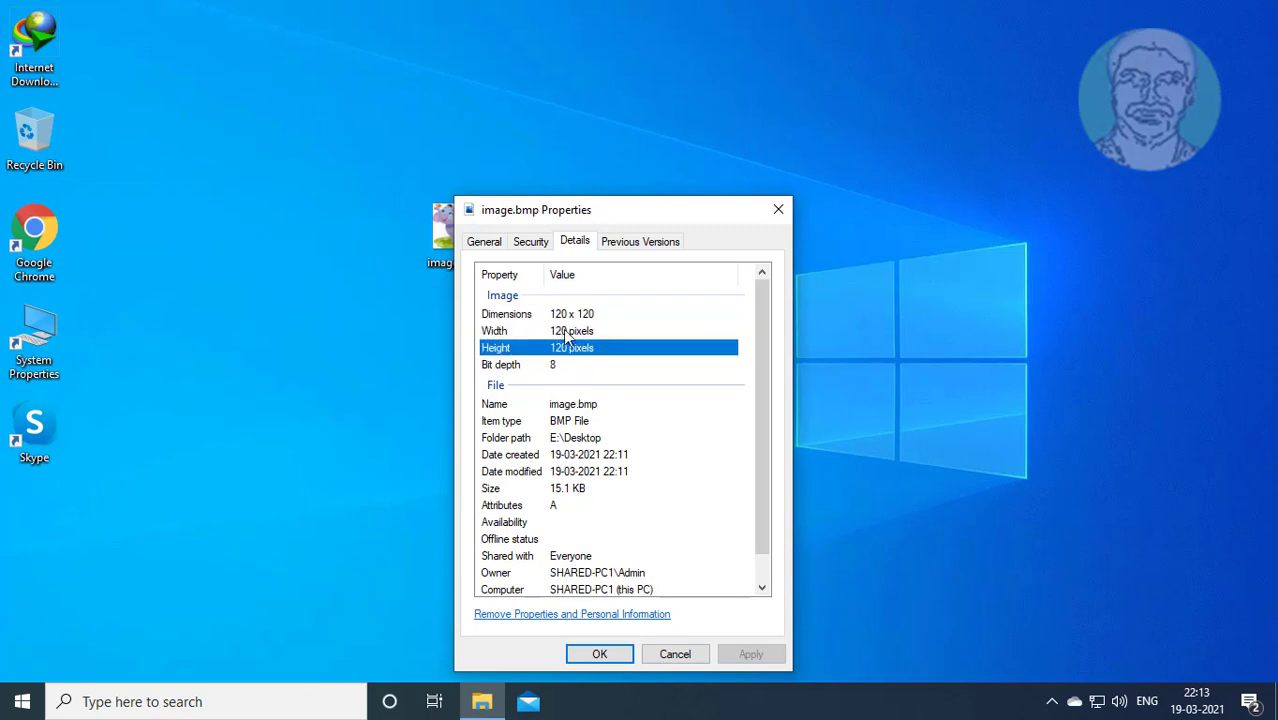
{"action": "left_click", "coordinate": [602, 656]}
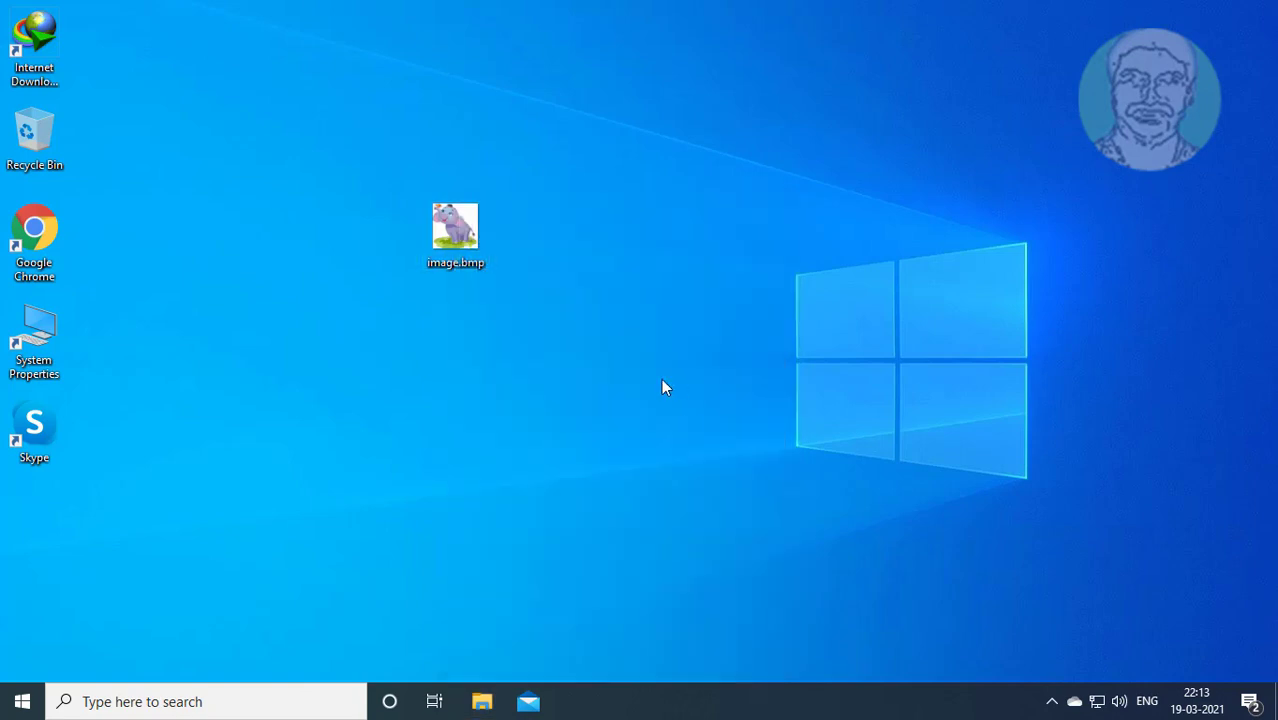
- Cut image.bmp from the desktop and paste it into C:\Windows, granting administrator permission
{"action": "right_click", "coordinate": [453, 238]}
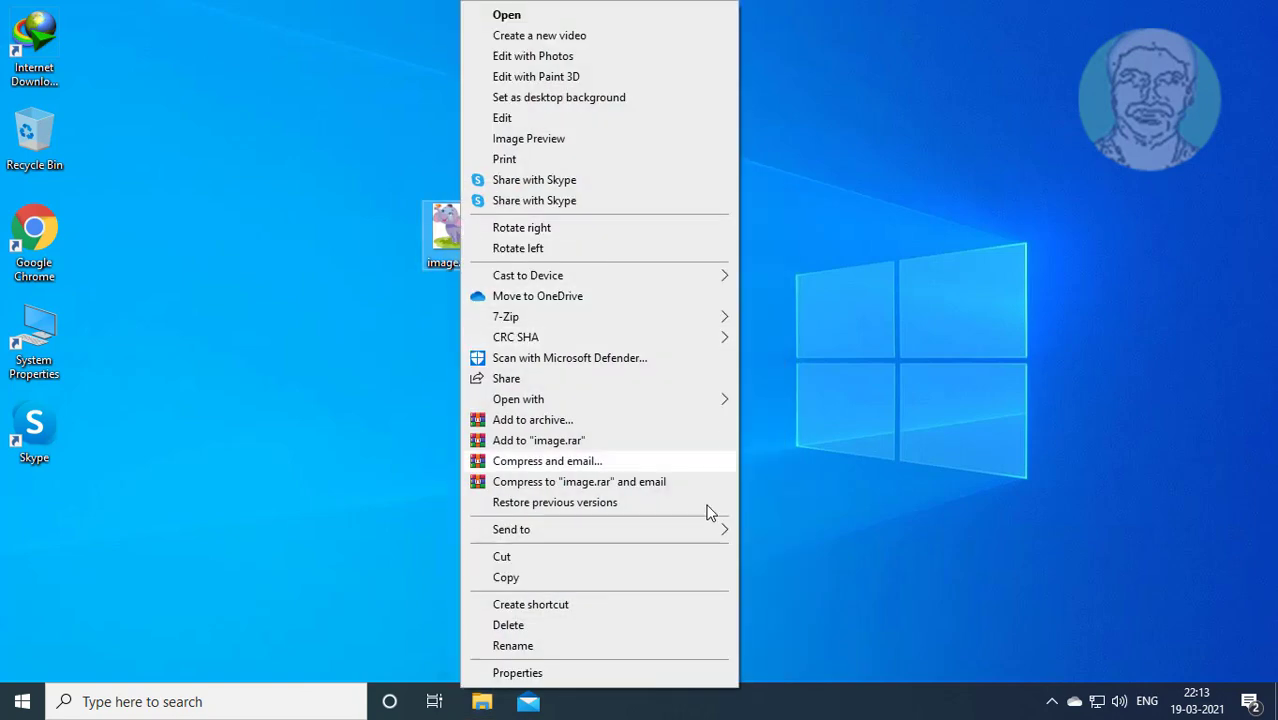
{"action": "left_click", "coordinate": [540, 558]}
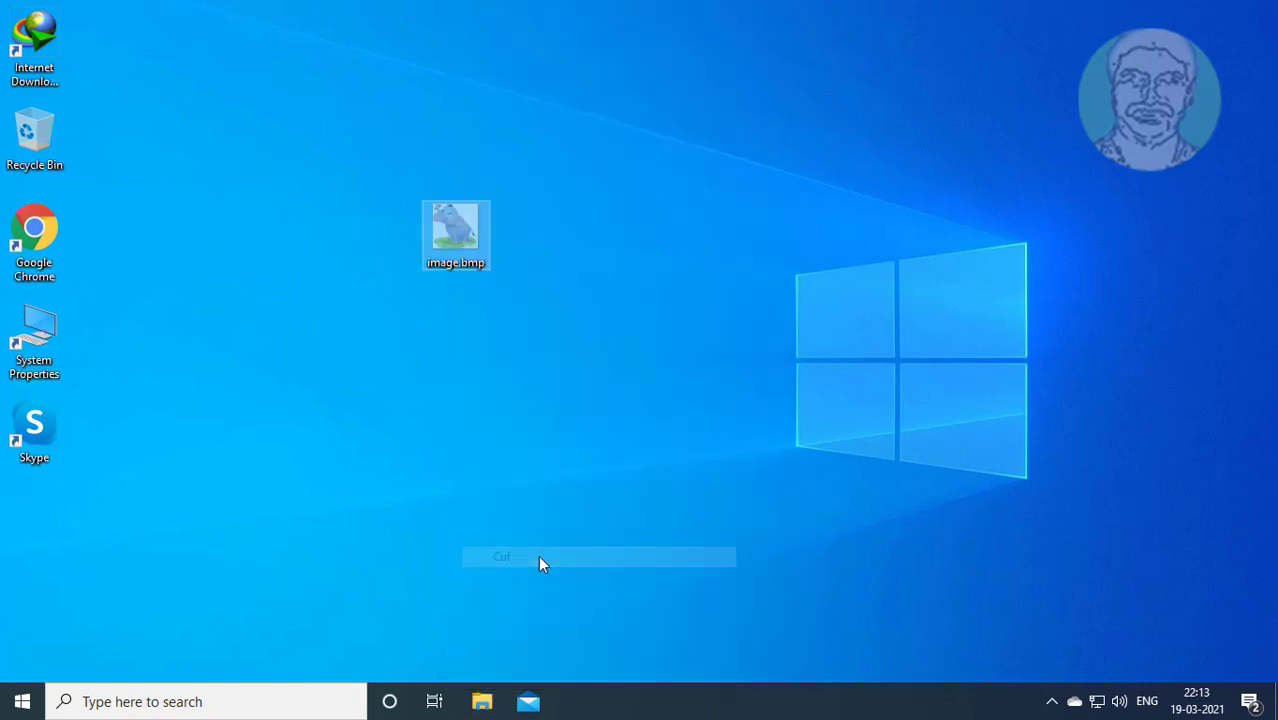
{"action": "left_click", "coordinate": [481, 703]}
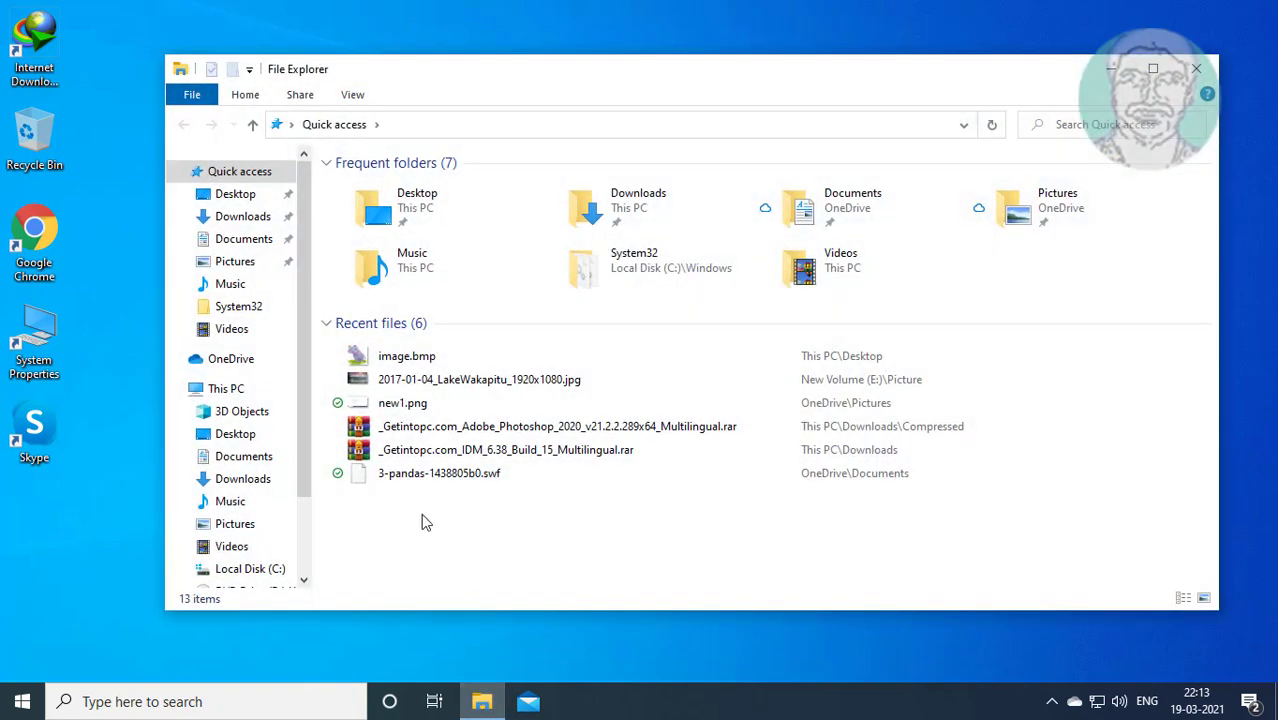
{"action": "left_click", "coordinate": [214, 390]}
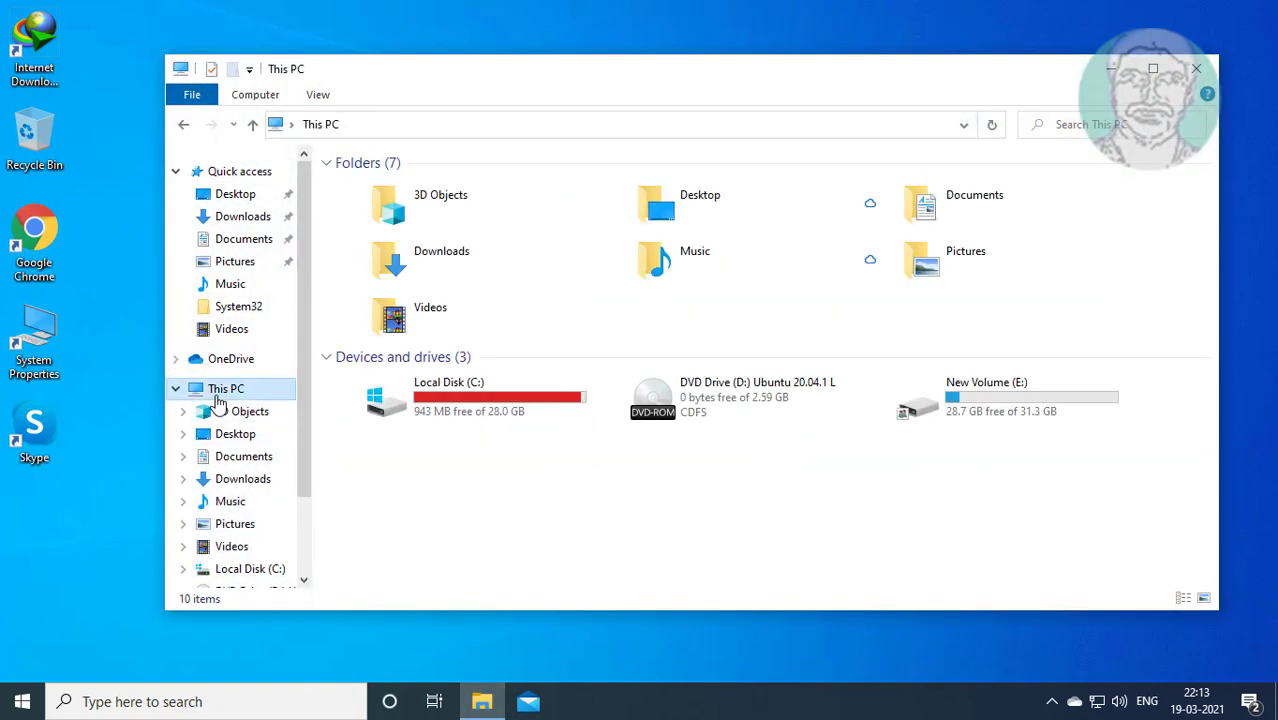
{"action": "double_click", "coordinate": [485, 408]}
{"action": "double_click", "coordinate": [390, 266]}
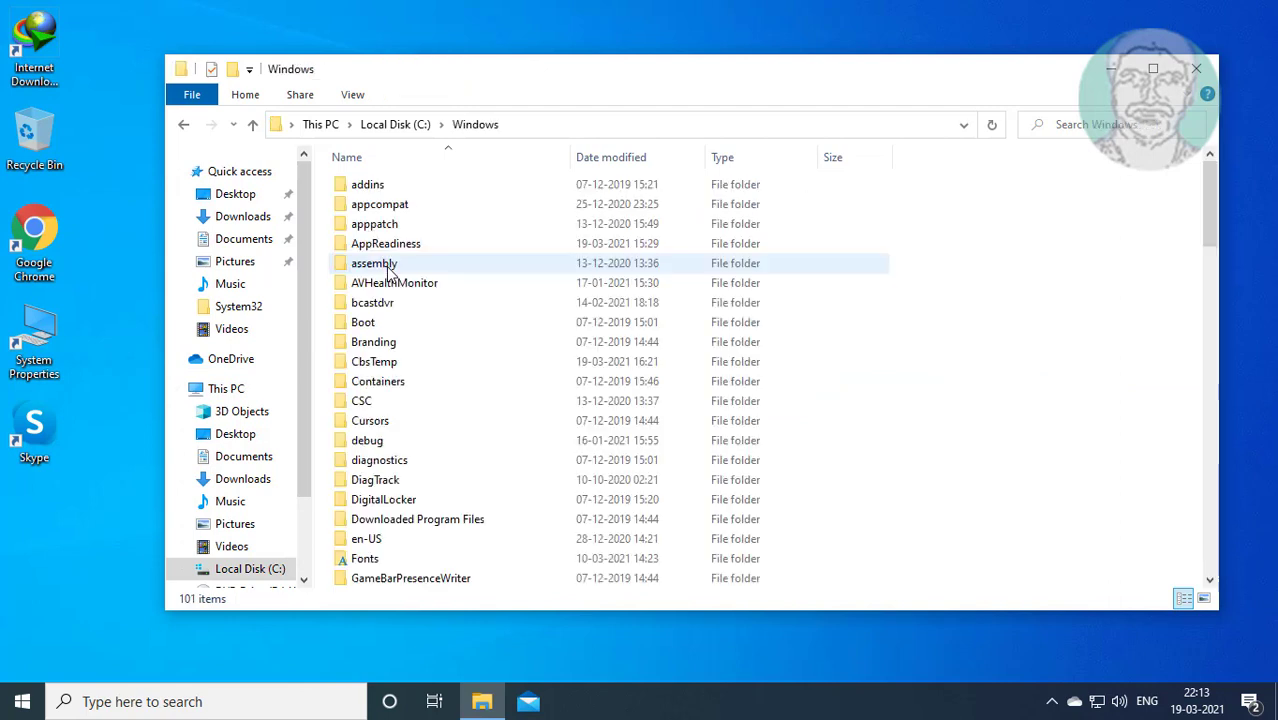
{"action": "right_click", "coordinate": [884, 377]}
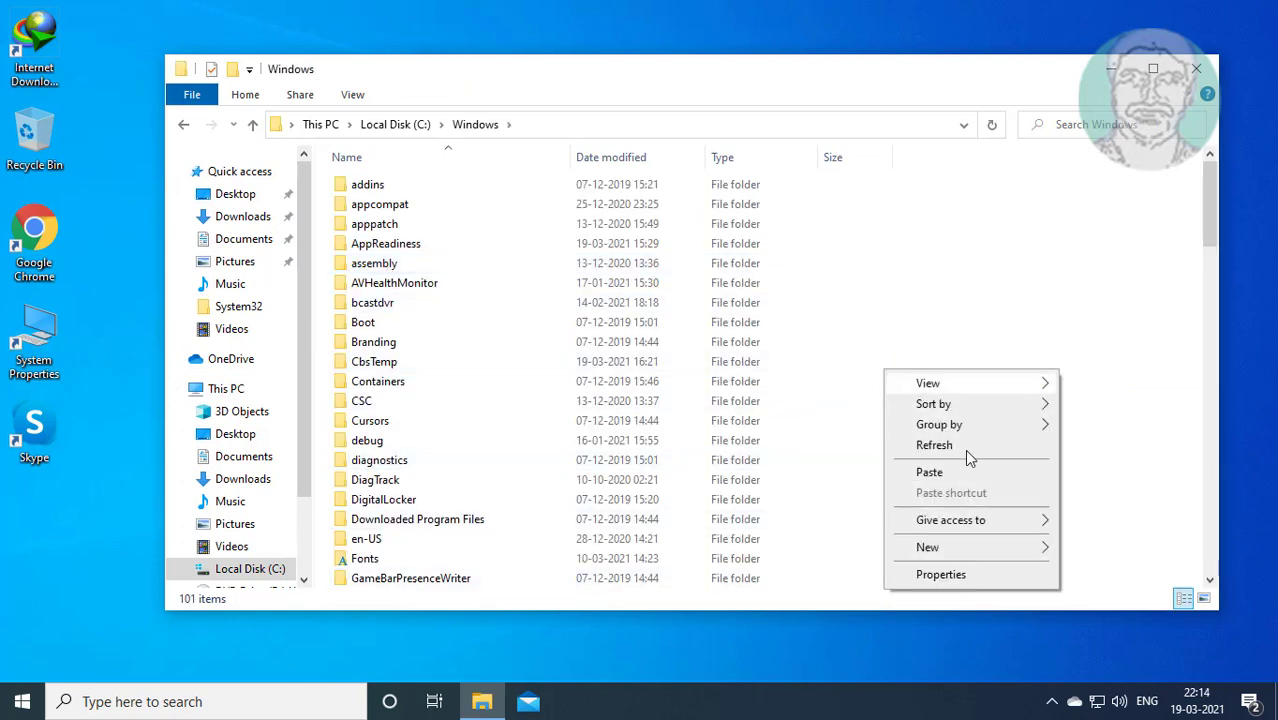
{"action": "left_click", "coordinate": [938, 474]}
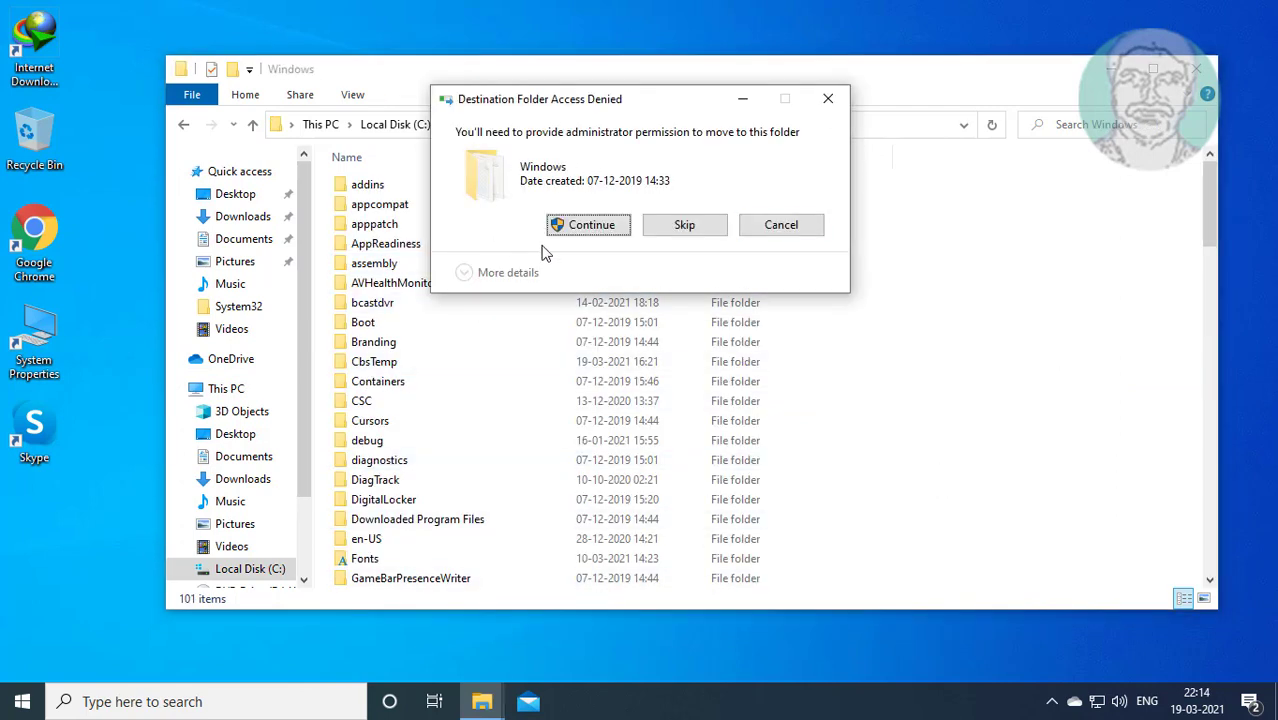
{"action": "left_click", "coordinate": [571, 225]}
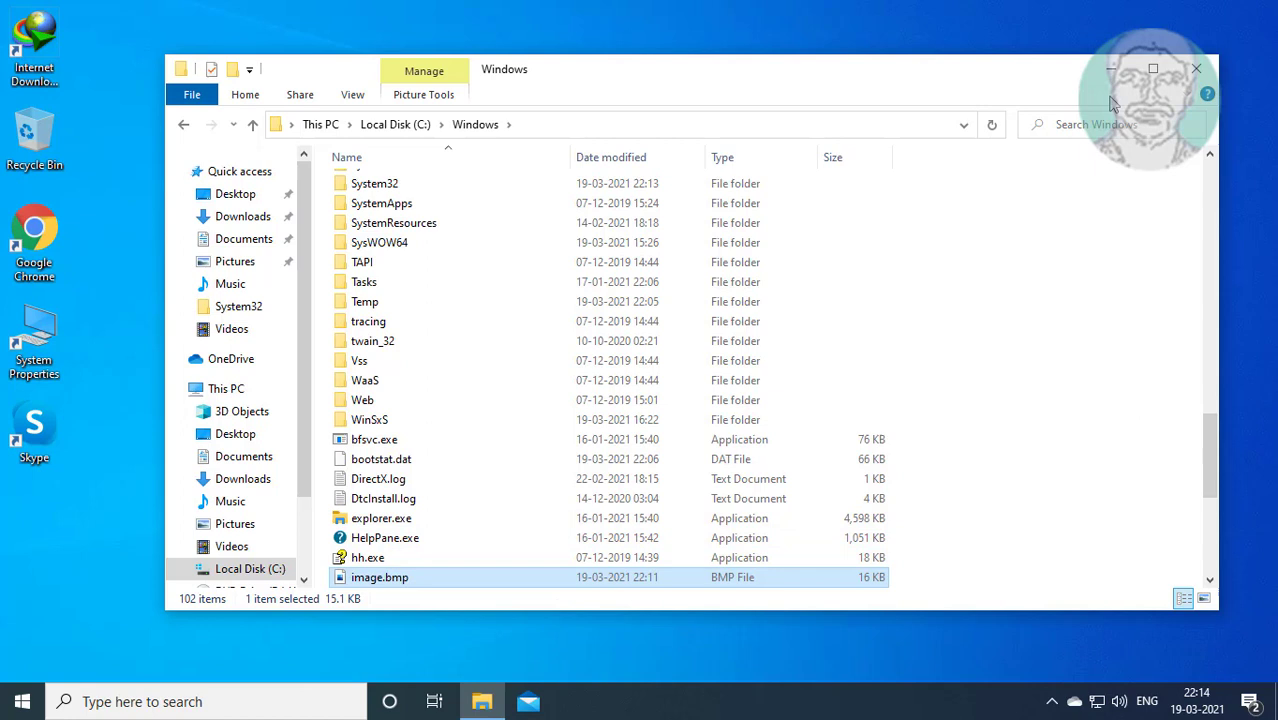
- Search for regedit and run Registry Editor as administrator
{"action": "left_click", "coordinate": [138, 705]}
{"action": "type", "text": "rege"}
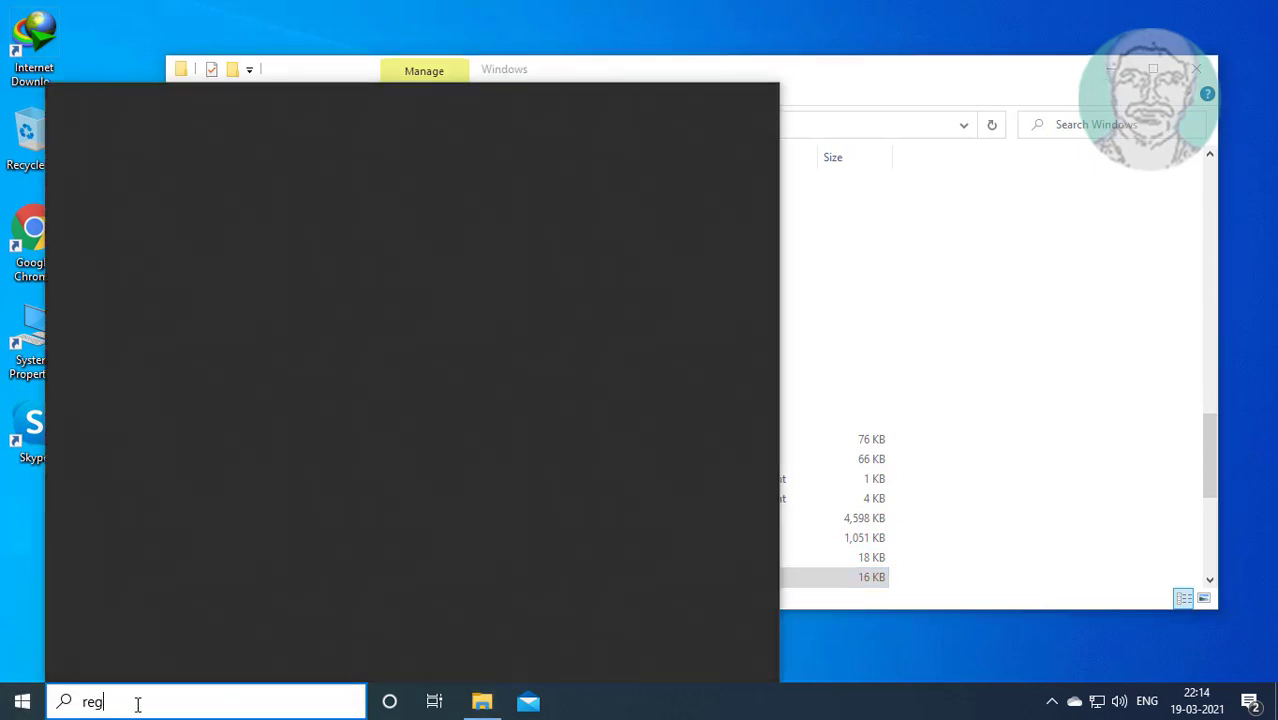
{"action": "type", "text": "dit"}
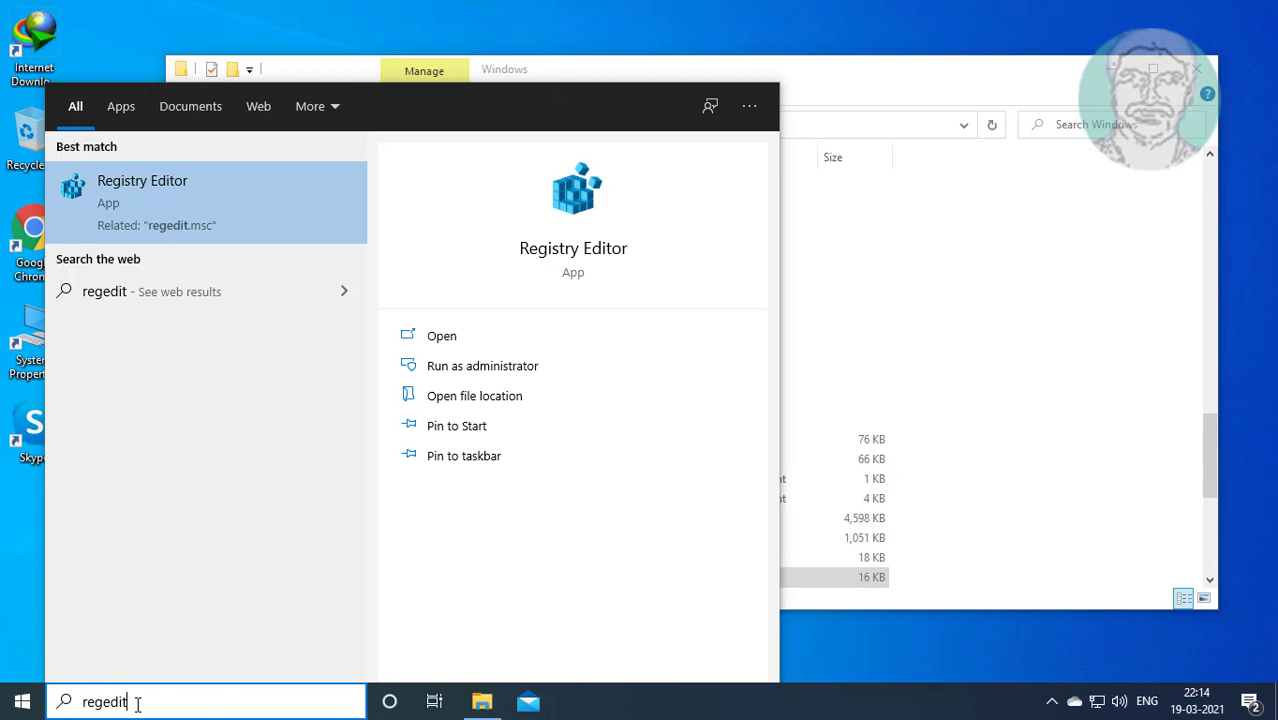
{"action": "right_click", "coordinate": [170, 205]}
{"action": "left_click", "coordinate": [295, 214]}
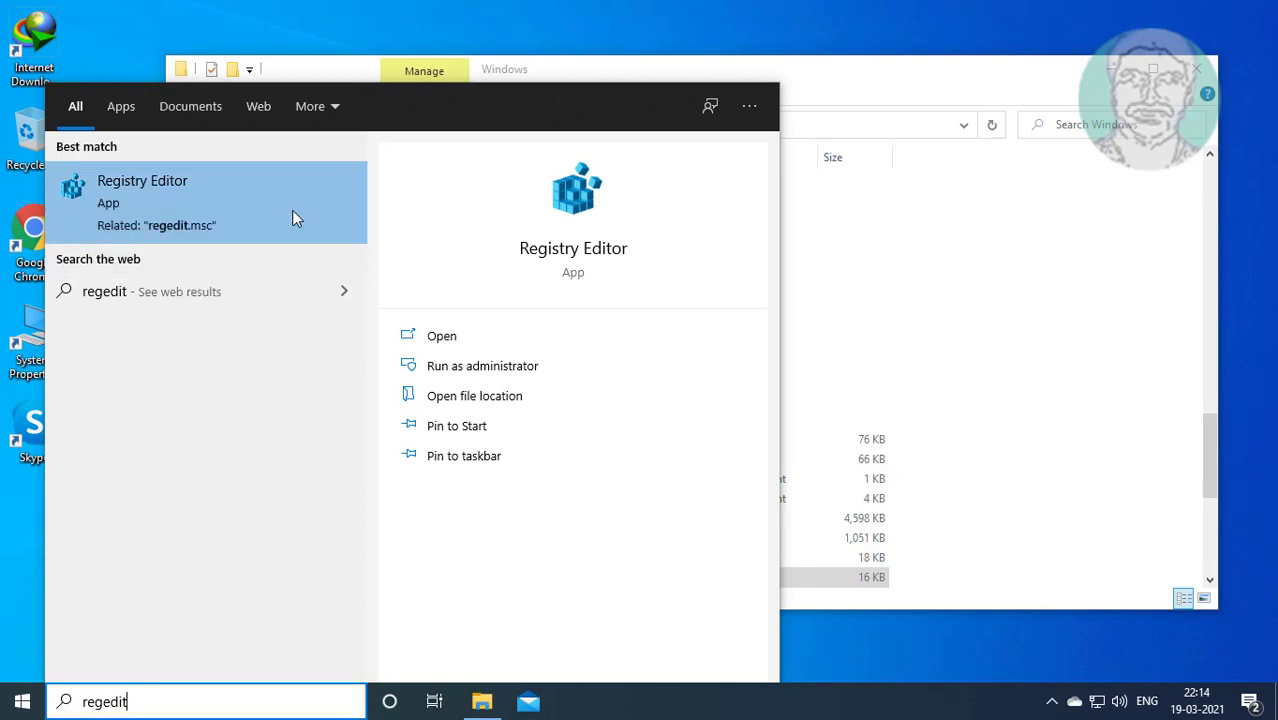
- Approve the admin prompt and expand HKEY_LOCAL_MACHINE > SOFTWARE > Microsoft in the tree
{"action": "left_click", "coordinate": [499, 477]}
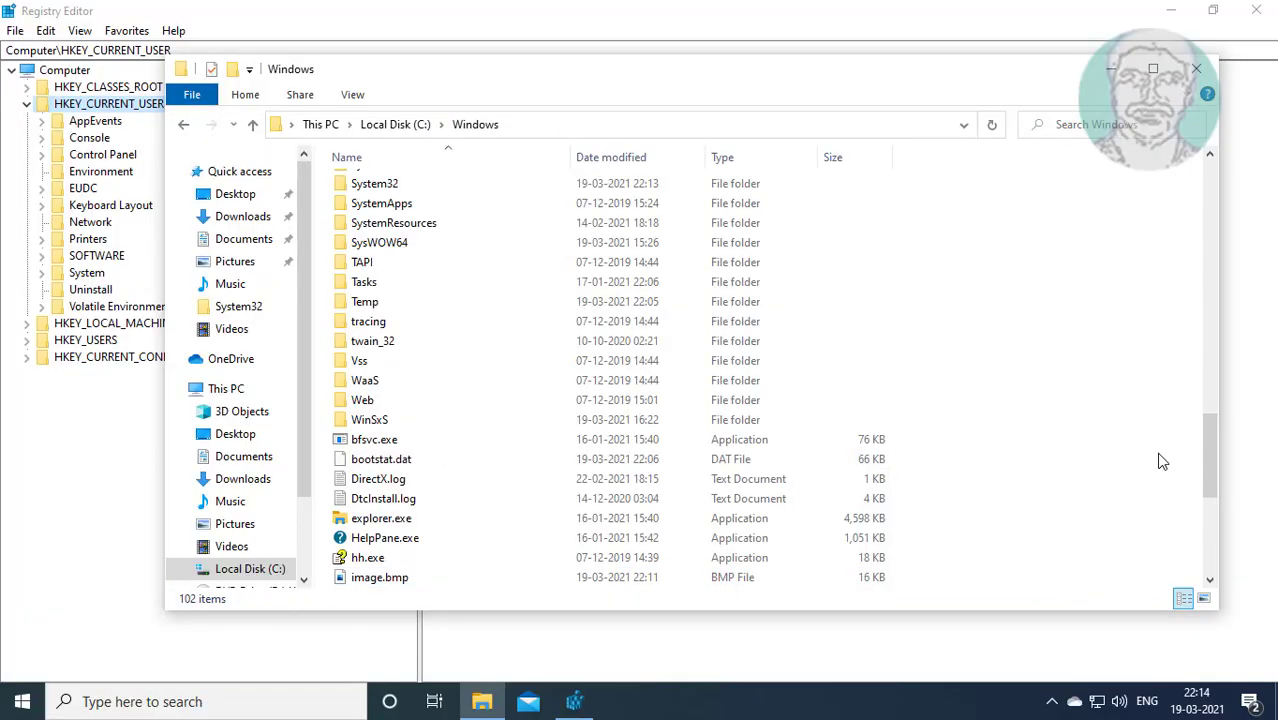
{"action": "left_click", "coordinate": [1111, 78]}
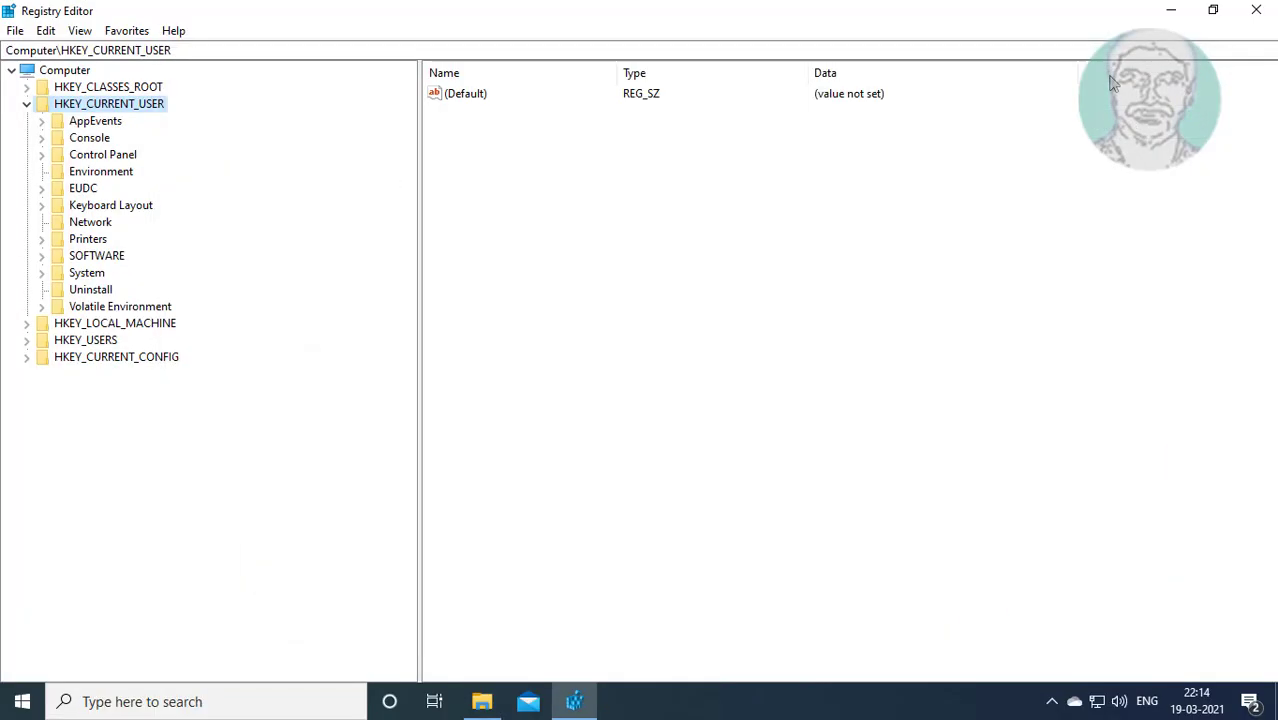
{"action": "left_click", "coordinate": [26, 104]}
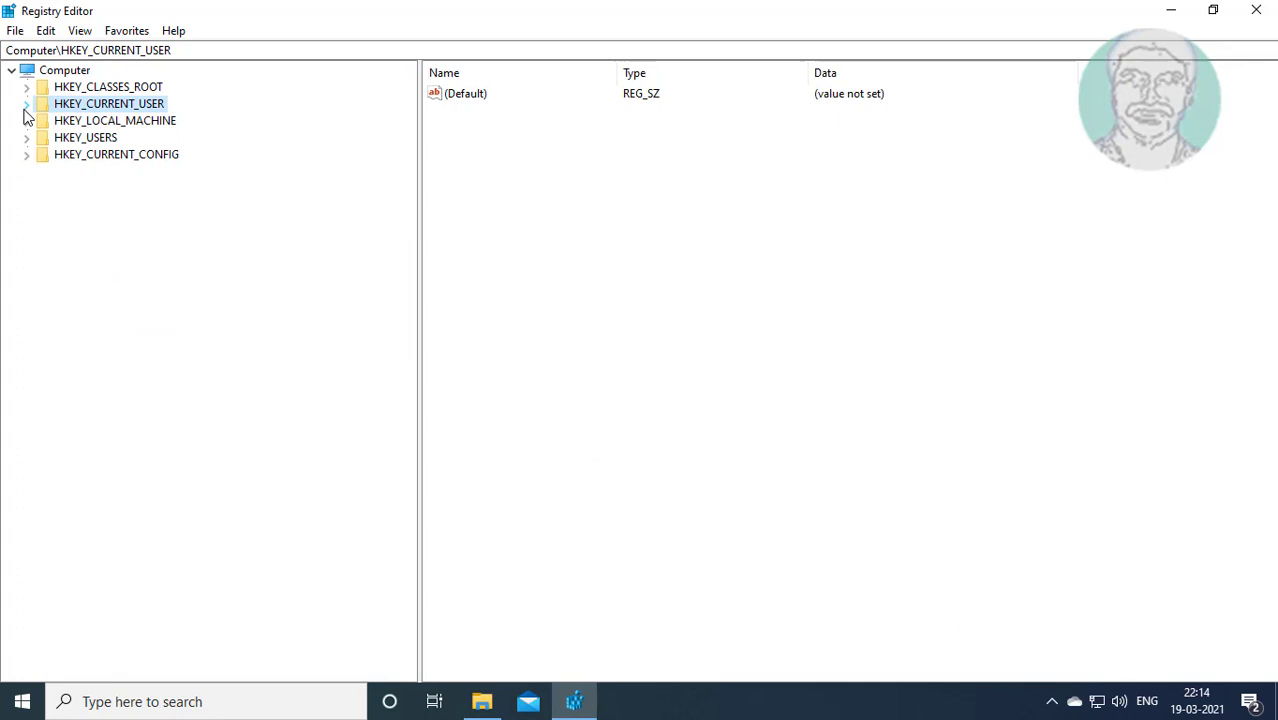
{"action": "left_click", "coordinate": [76, 121]}
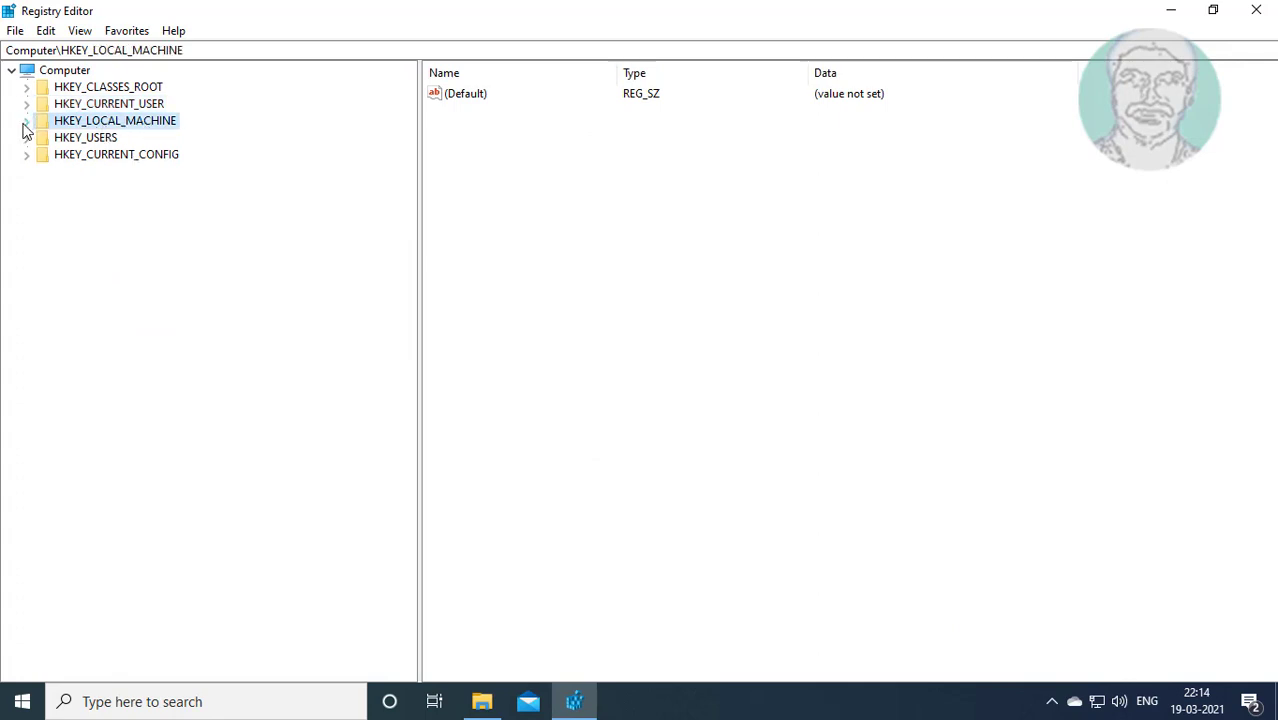
{"action": "left_click", "coordinate": [26, 121]}
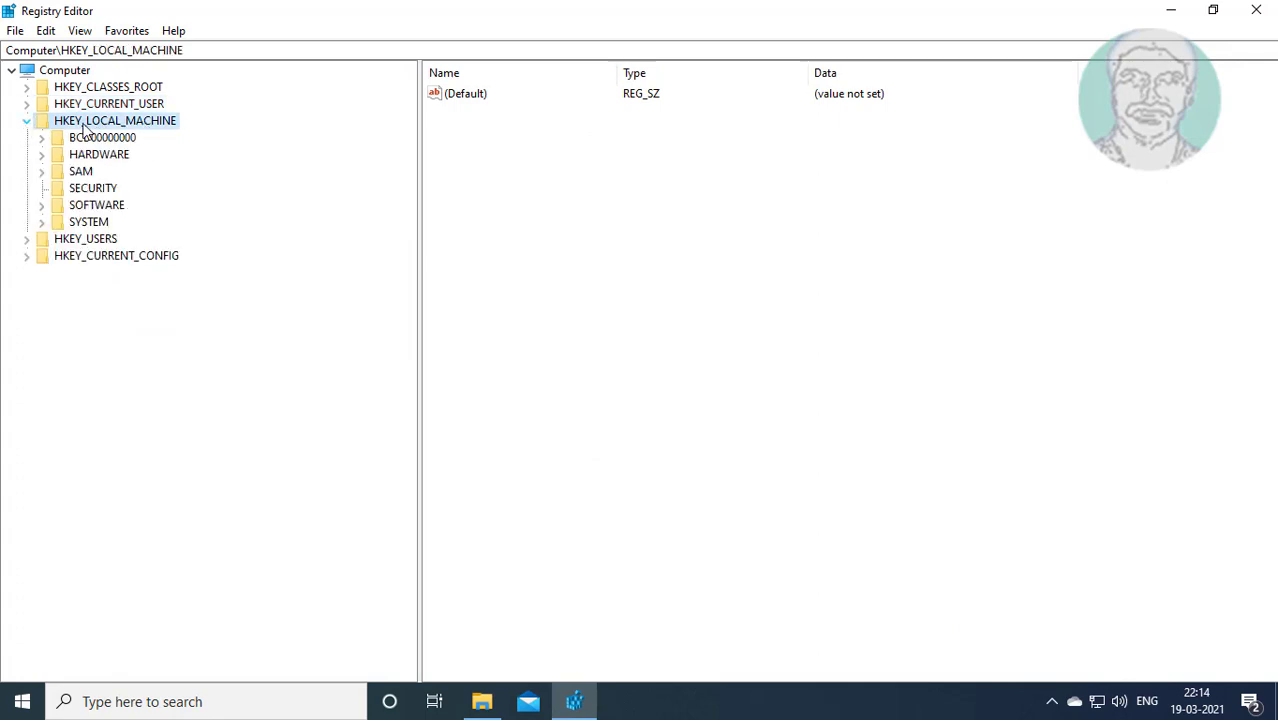
{"action": "left_click", "coordinate": [103, 206]}
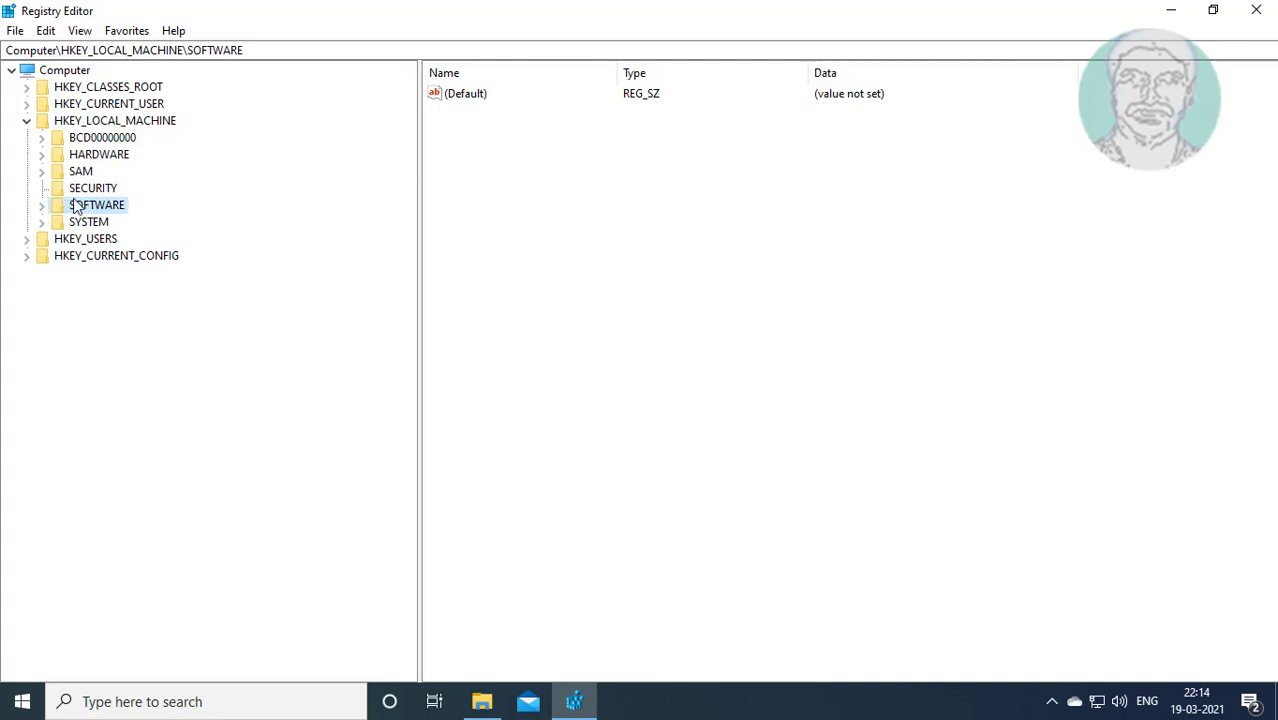
{"action": "left_click", "coordinate": [41, 205]}
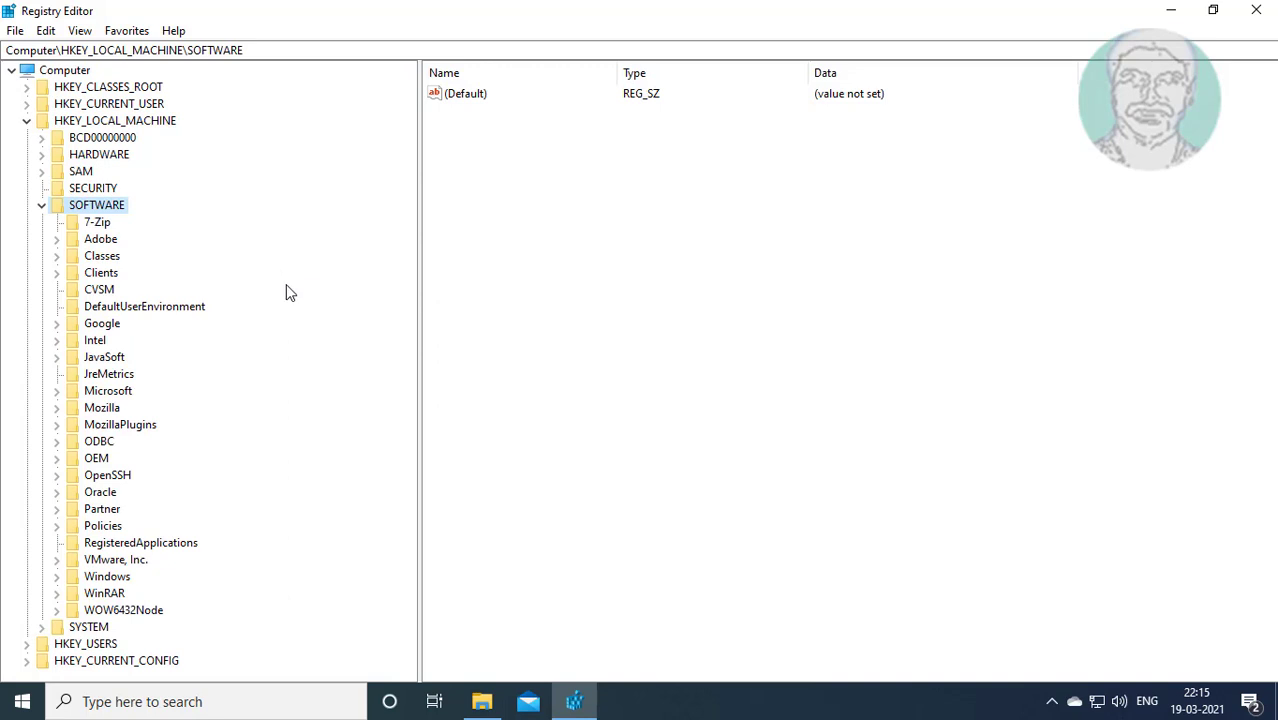
{"action": "left_click", "coordinate": [115, 393]}
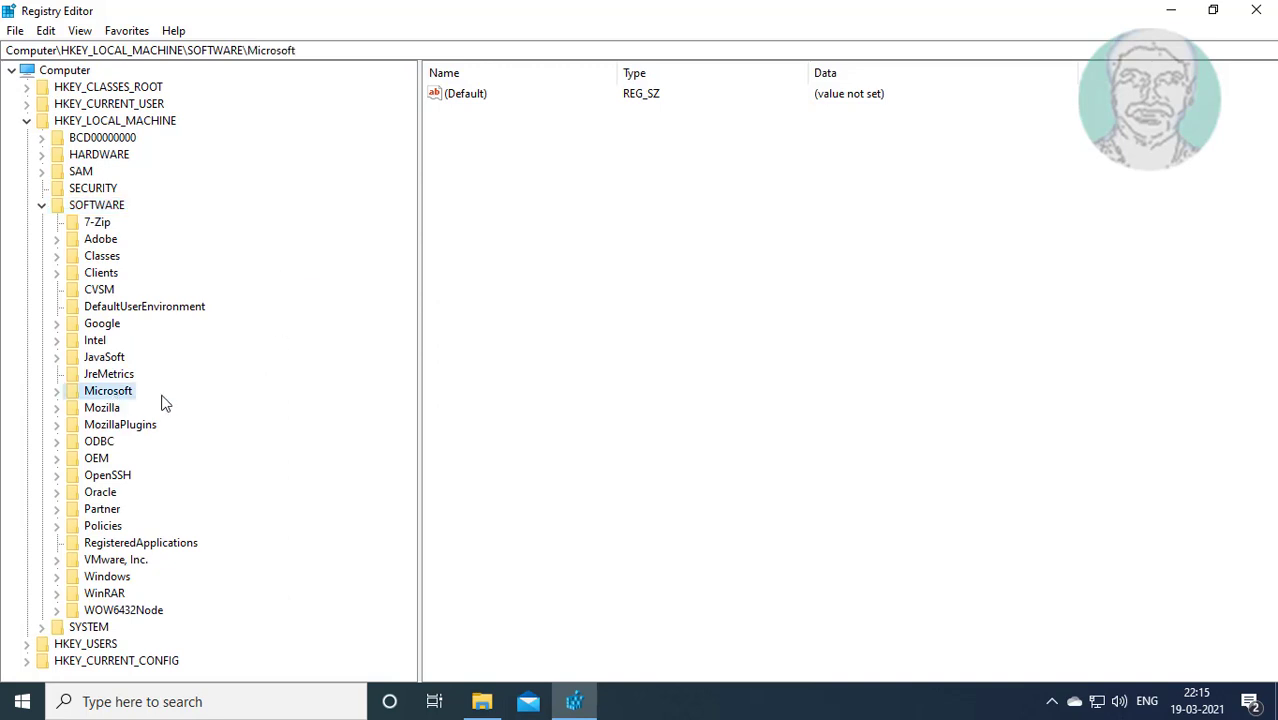
{"action": "left_click", "coordinate": [57, 392]}
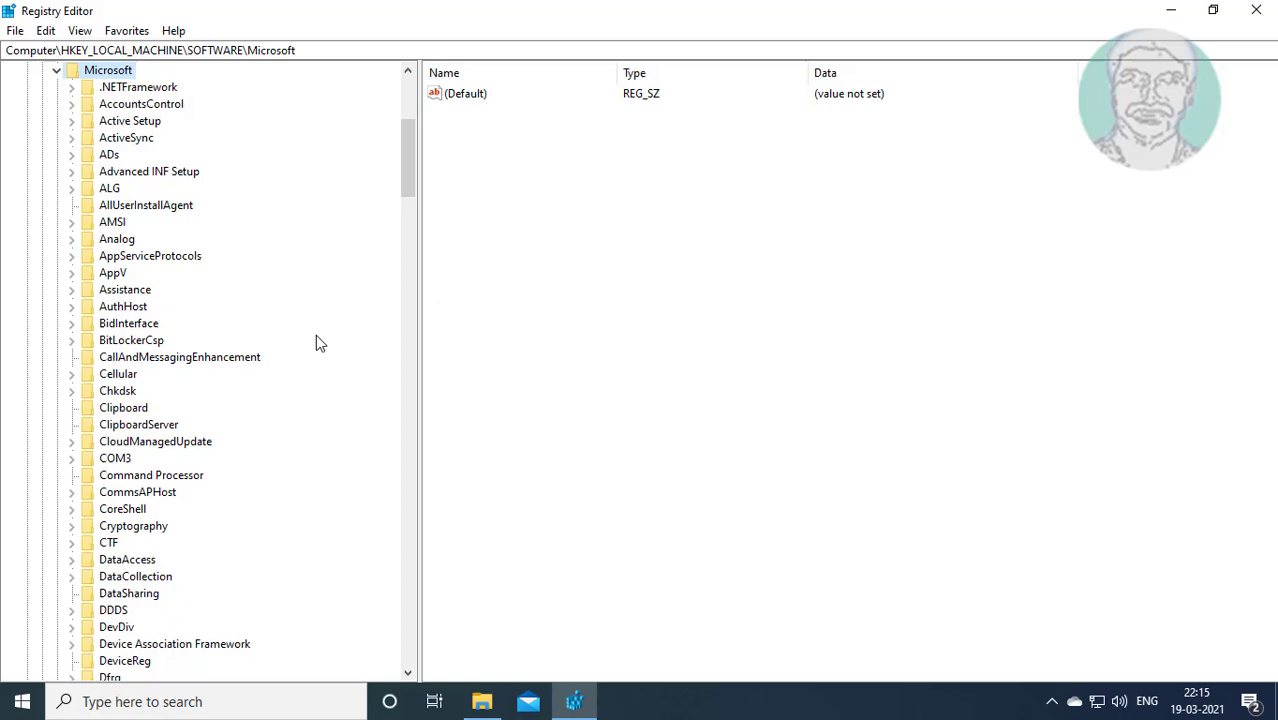
- Scroll down and expand the Windows key under Microsoft
{"action": "scroll", "coordinate": [278, 416], "scroll_direction": "down", "scroll_amount": 4}
{"action": "scroll", "coordinate": [276, 416], "scroll_direction": "down", "scroll_amount": 5}
{"action": "scroll", "coordinate": [275, 414], "scroll_direction": "down", "scroll_amount": 5}
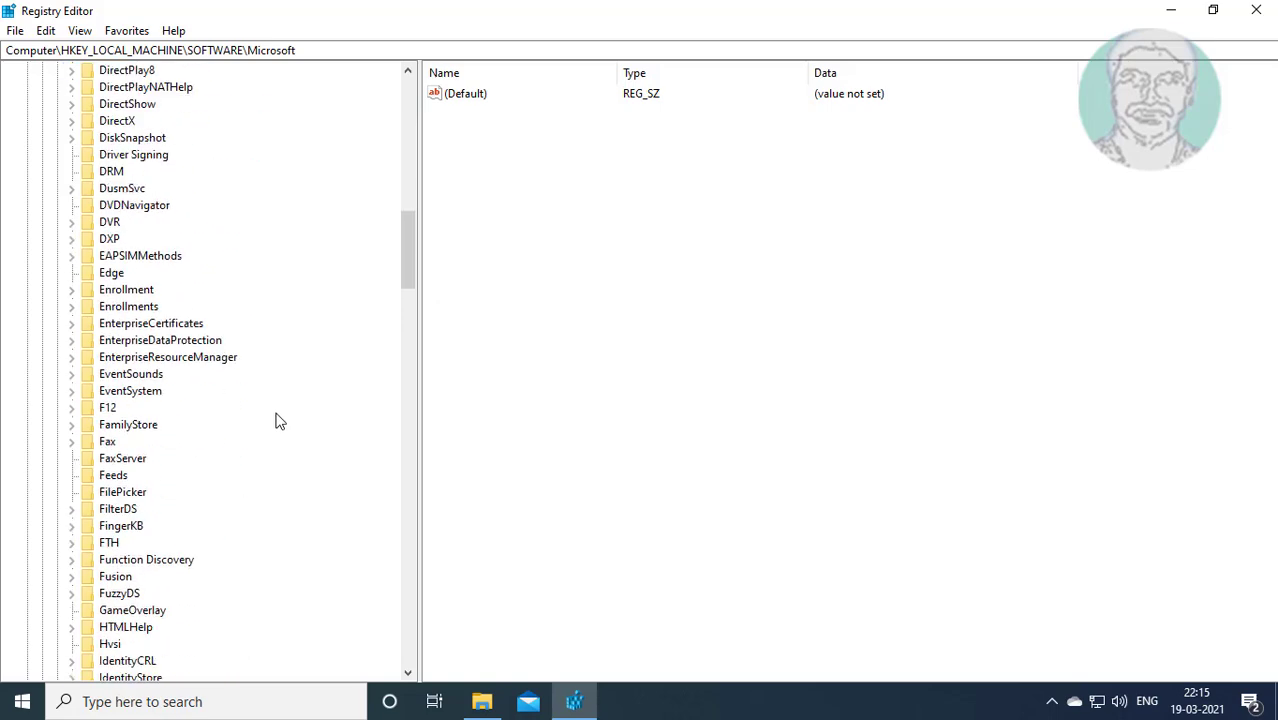
{"action": "scroll", "coordinate": [278, 421], "scroll_direction": "down", "scroll_amount": 5}
{"action": "scroll", "coordinate": [278, 421], "scroll_direction": "down", "scroll_amount": 5}
{"action": "scroll", "coordinate": [278, 421], "scroll_direction": "down", "scroll_amount": 5}
{"action": "scroll", "coordinate": [278, 421], "scroll_direction": "down", "scroll_amount": 5}
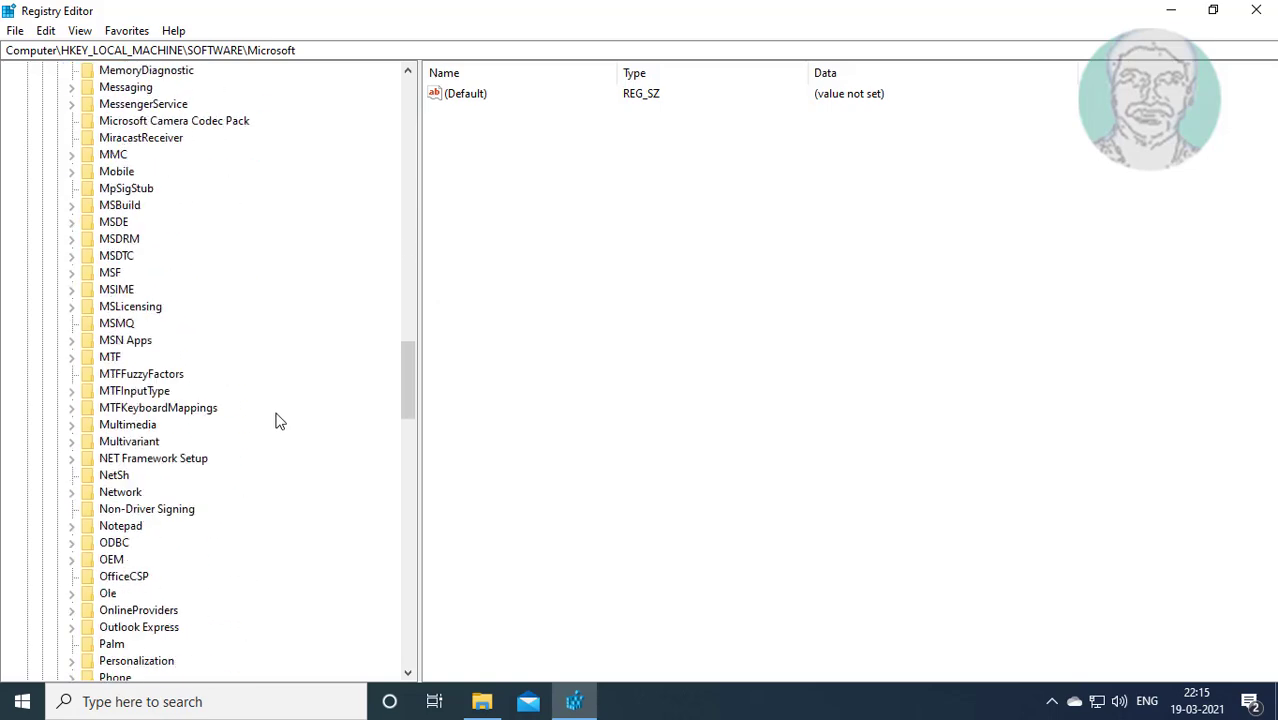
{"action": "scroll", "coordinate": [278, 421], "scroll_direction": "down", "scroll_amount": 5}
{"action": "scroll", "coordinate": [278, 421], "scroll_direction": "down", "scroll_amount": 6}
{"action": "scroll", "coordinate": [278, 421], "scroll_direction": "down", "scroll_amount": 4}
{"action": "scroll", "coordinate": [278, 421], "scroll_direction": "down", "scroll_amount": 8}
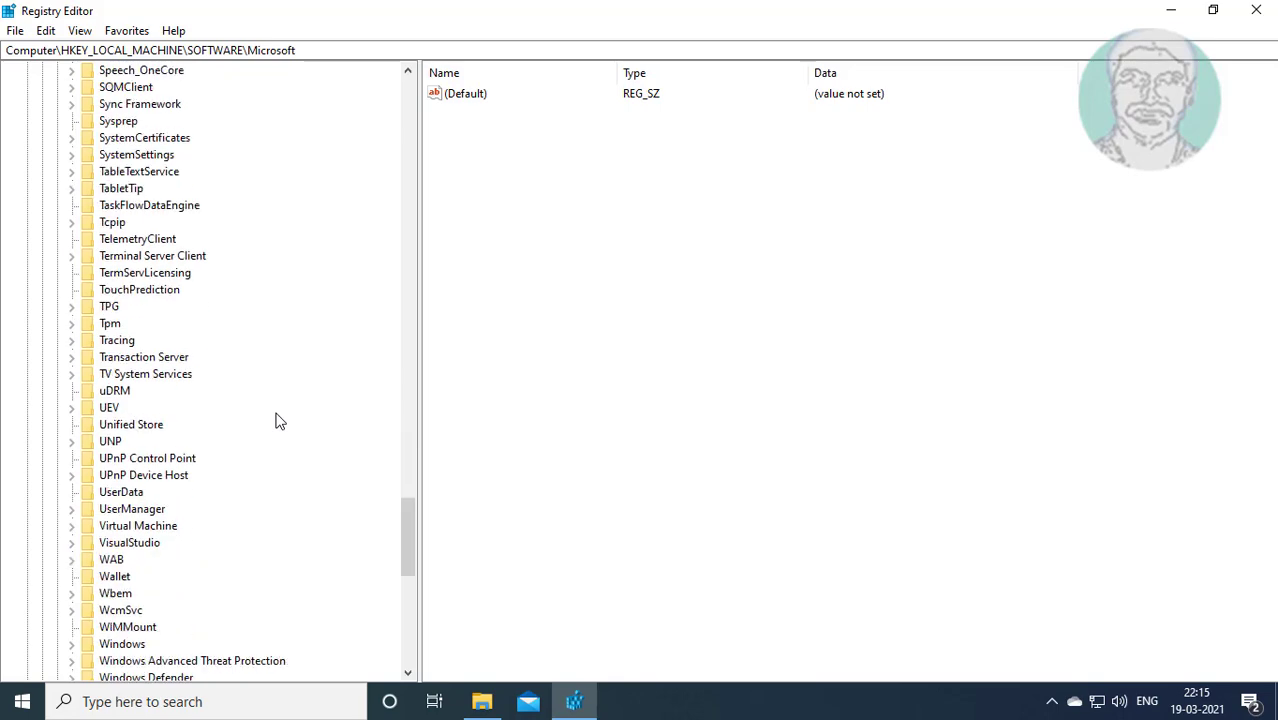
{"action": "scroll", "coordinate": [278, 421], "scroll_direction": "down", "scroll_amount": 5}
{"action": "scroll", "coordinate": [278, 421], "scroll_direction": "down", "scroll_amount": 1}
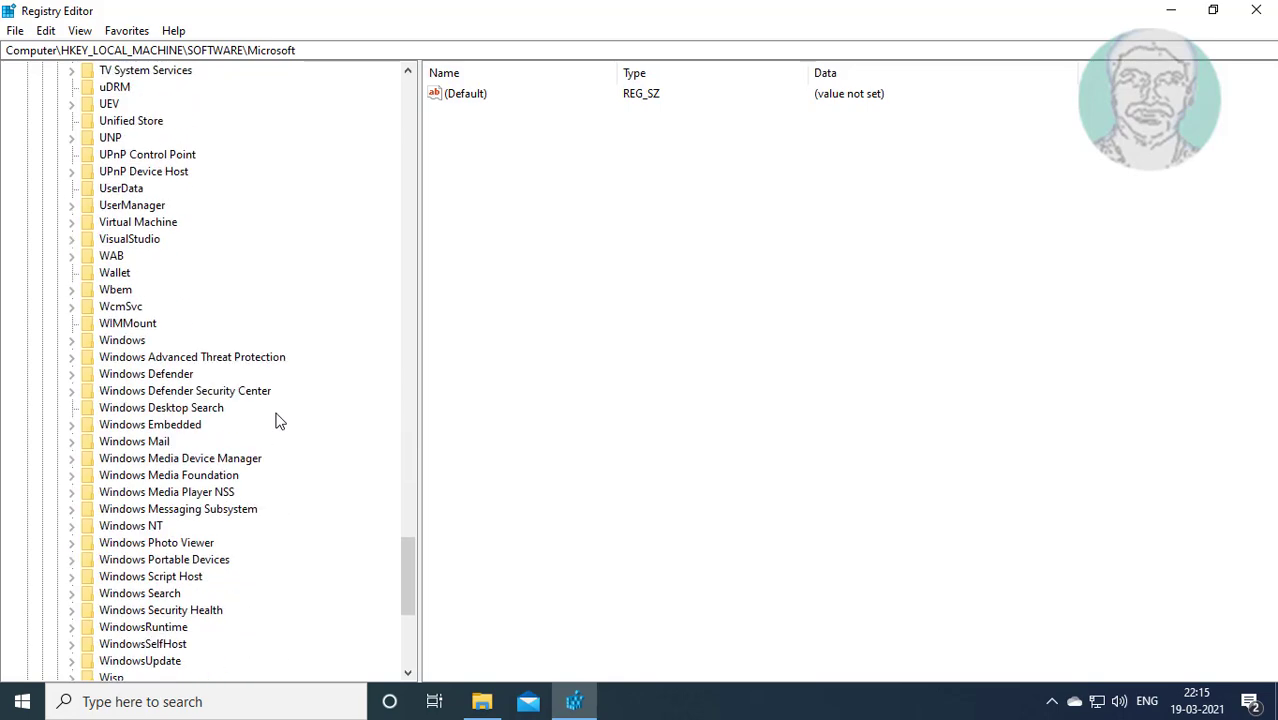
{"action": "left_click", "coordinate": [136, 342]}
{"action": "left_click", "coordinate": [75, 343]}
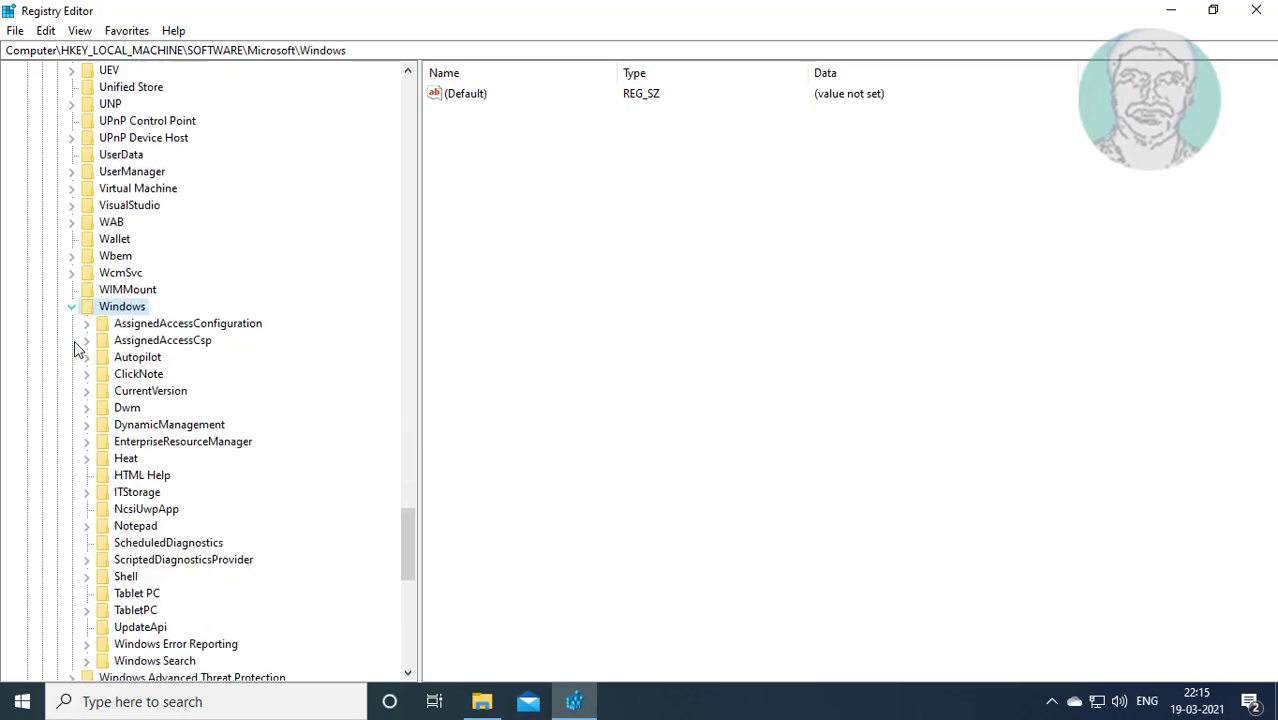
- Expand CurrentVersion and scroll its subkeys down to OEMInformation
{"action": "left_click", "coordinate": [150, 392]}
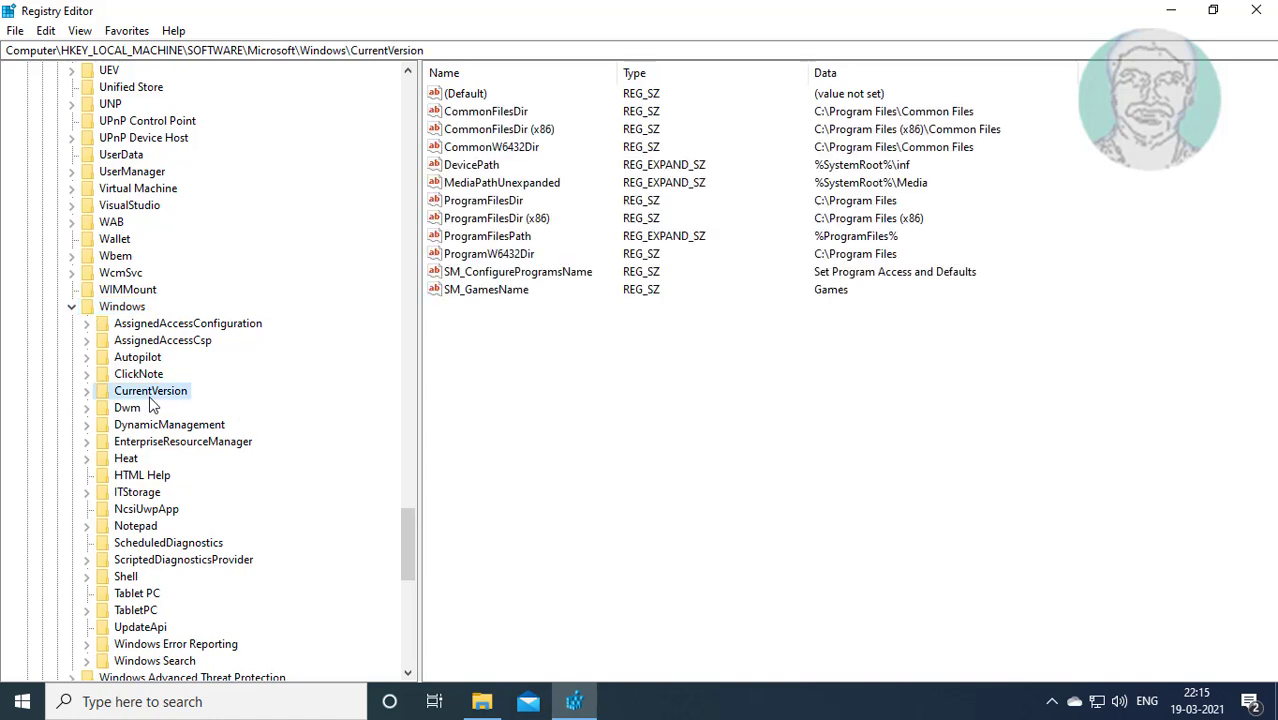
{"action": "left_click", "coordinate": [87, 391]}
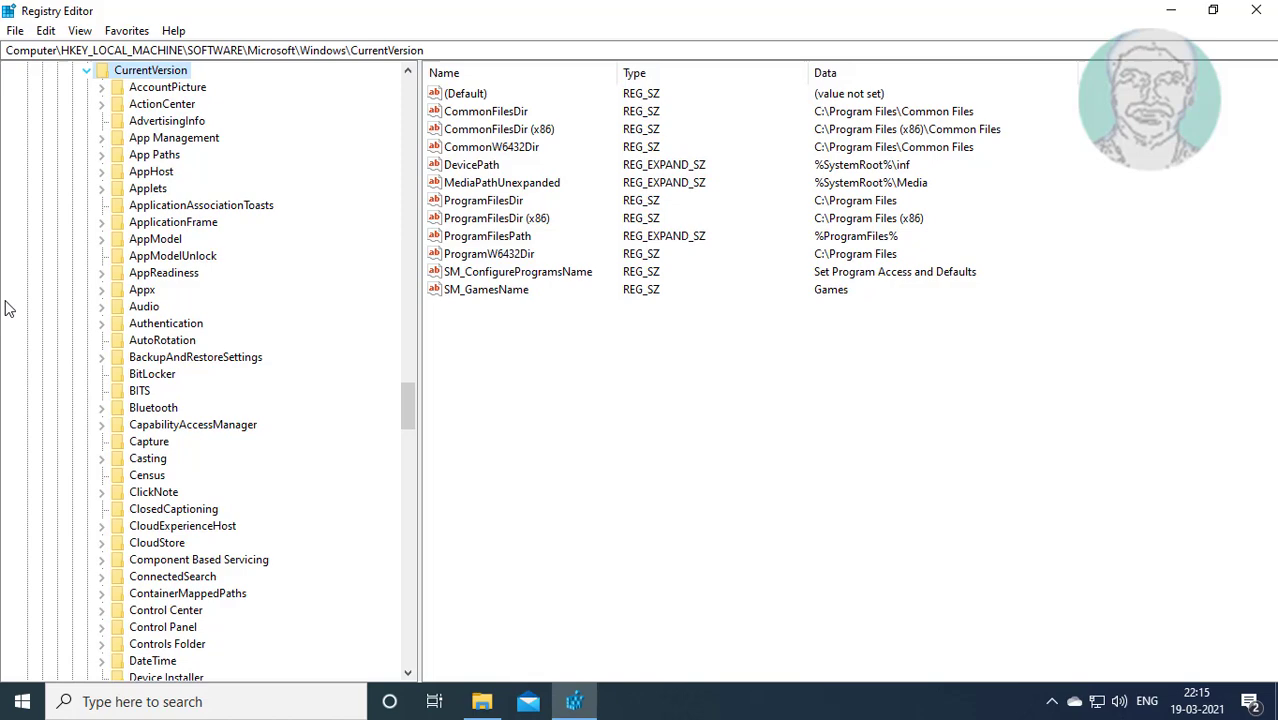
{"action": "scroll", "coordinate": [282, 500], "scroll_direction": "down", "scroll_amount": 6}
{"action": "scroll", "coordinate": [282, 492], "scroll_direction": "down", "scroll_amount": 6}
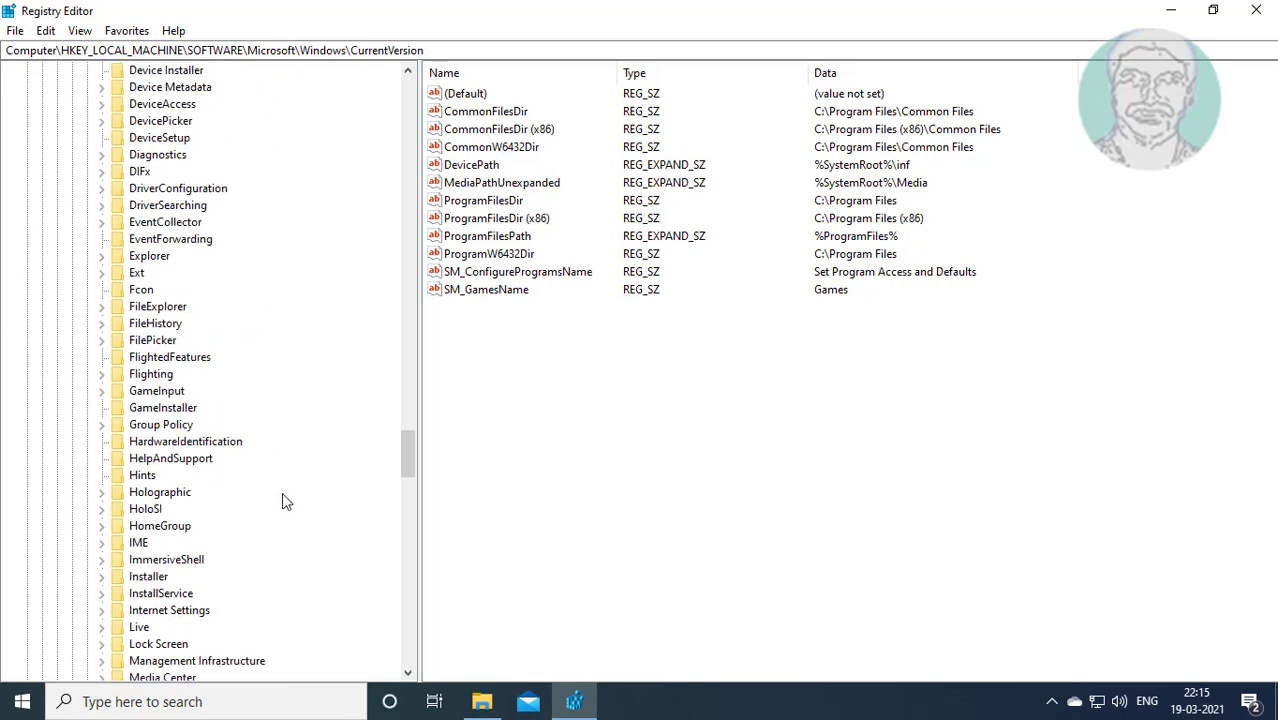
{"action": "scroll", "coordinate": [281, 492], "scroll_direction": "down", "scroll_amount": 1}
{"action": "scroll", "coordinate": [281, 492], "scroll_direction": "down", "scroll_amount": 4}
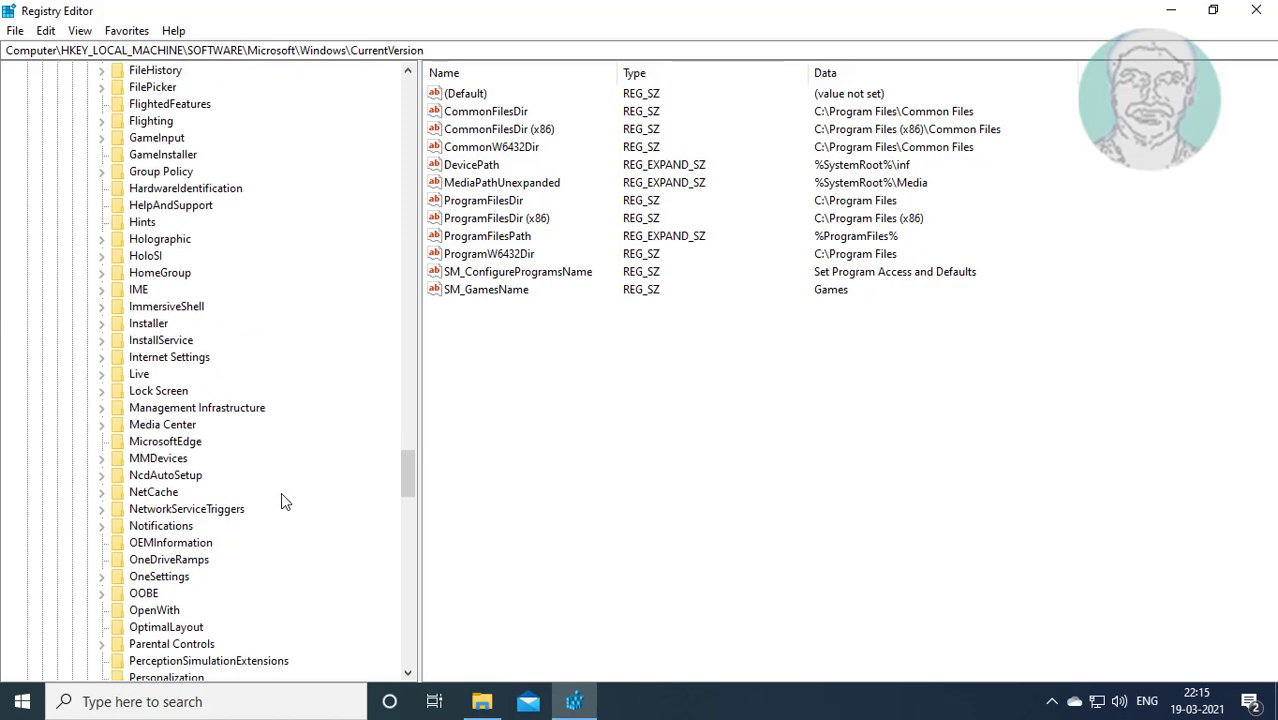
{"action": "scroll", "coordinate": [281, 492], "scroll_direction": "down", "scroll_amount": 2}
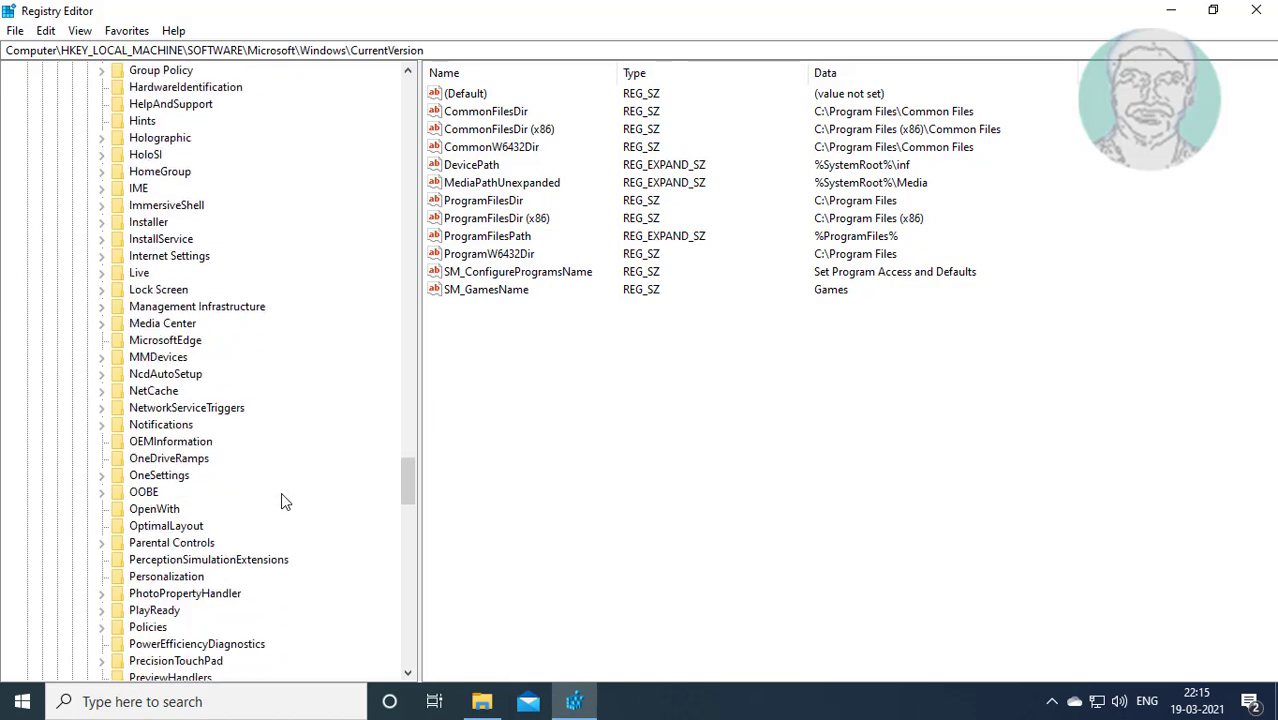
- Select OEMInformation and add a new string value named Logo
{"action": "left_click", "coordinate": [180, 444]}
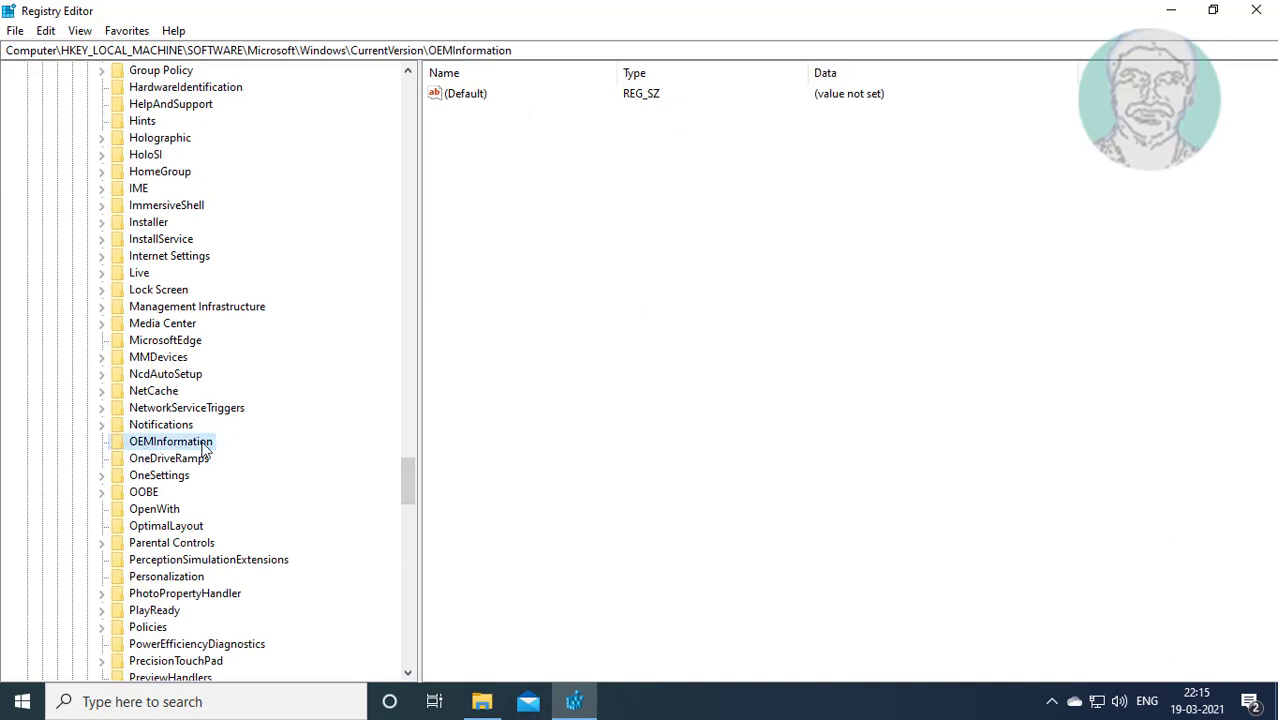
{"action": "right_click", "coordinate": [503, 193]}
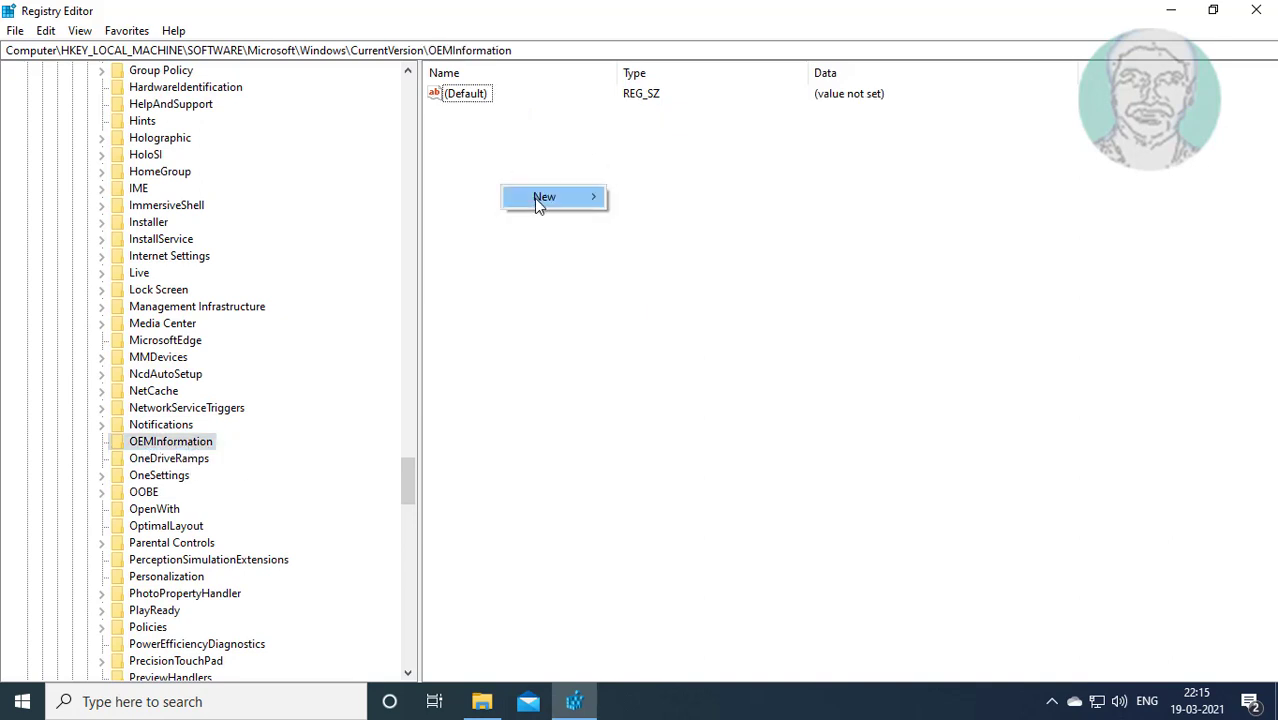
{"action": "mouse_move", "coordinate": [545, 197]}
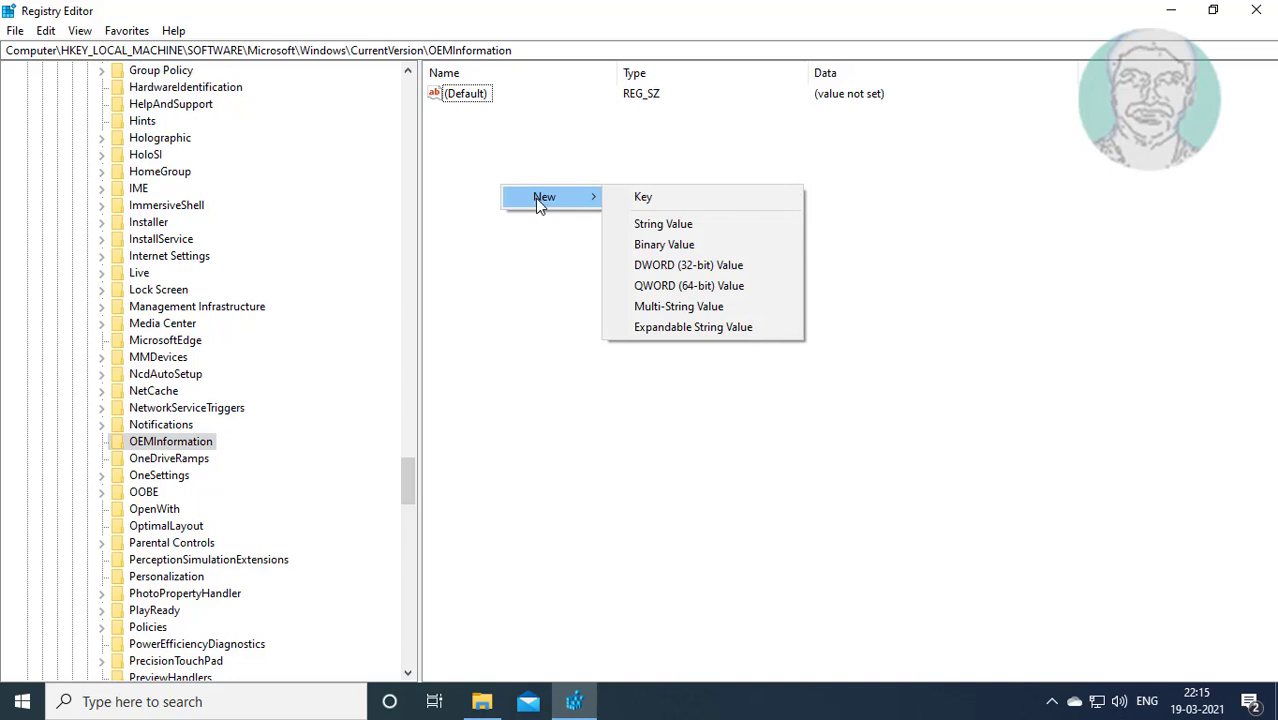
{"action": "left_click", "coordinate": [687, 225]}
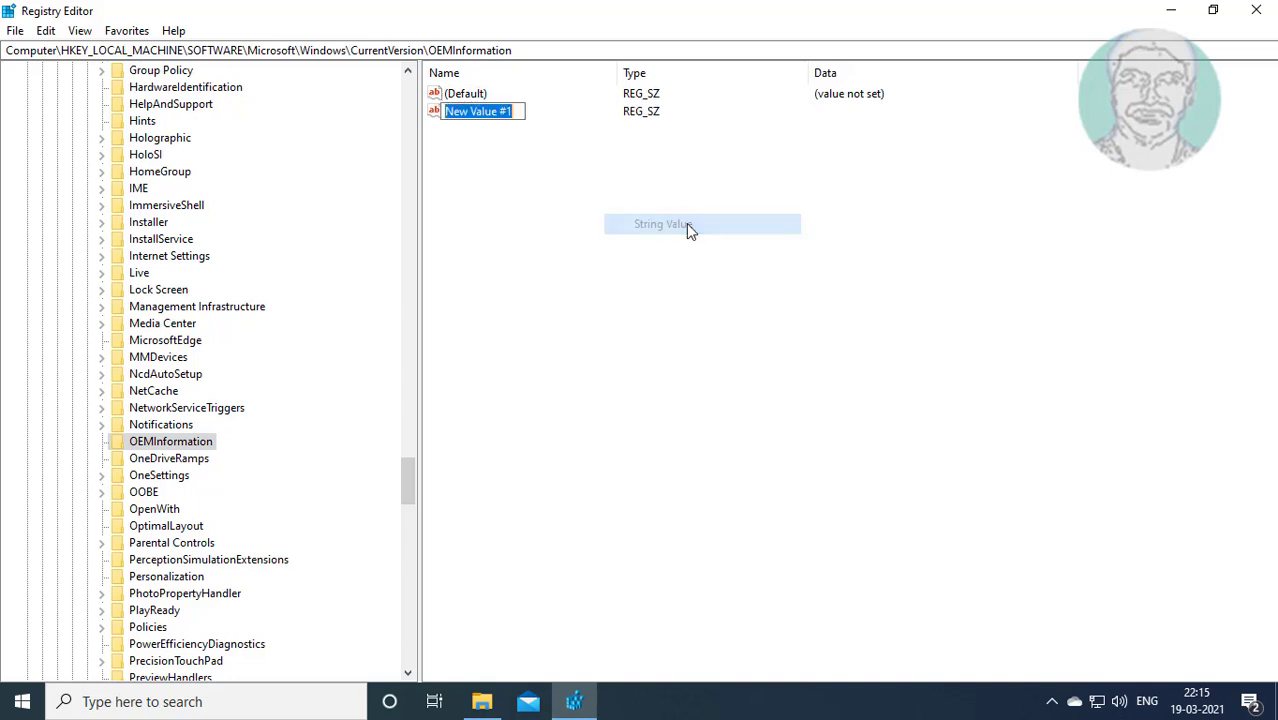
{"action": "type", "text": "Logo"}
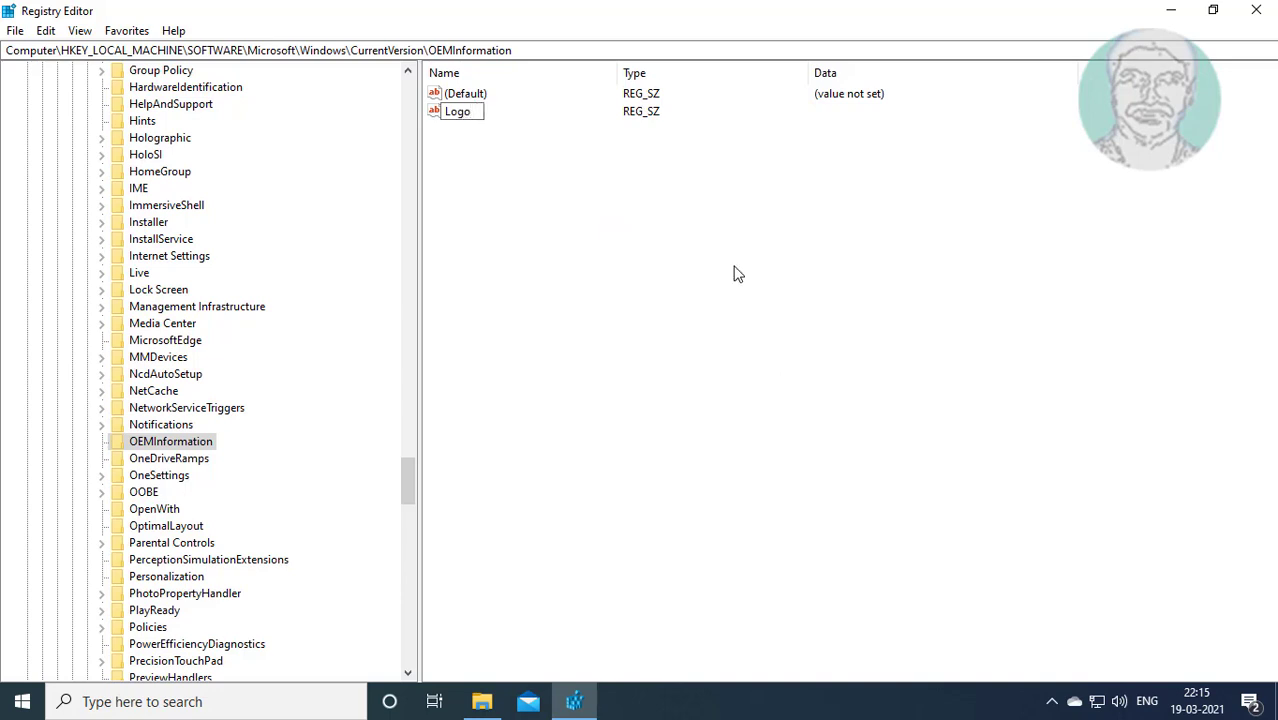
{"action": "key", "text": "Return"}
- Open Logo's Edit String dialog, then confirm image.bmp is in C:\Windows in File Explorer
{"action": "double_click", "coordinate": [468, 113]}
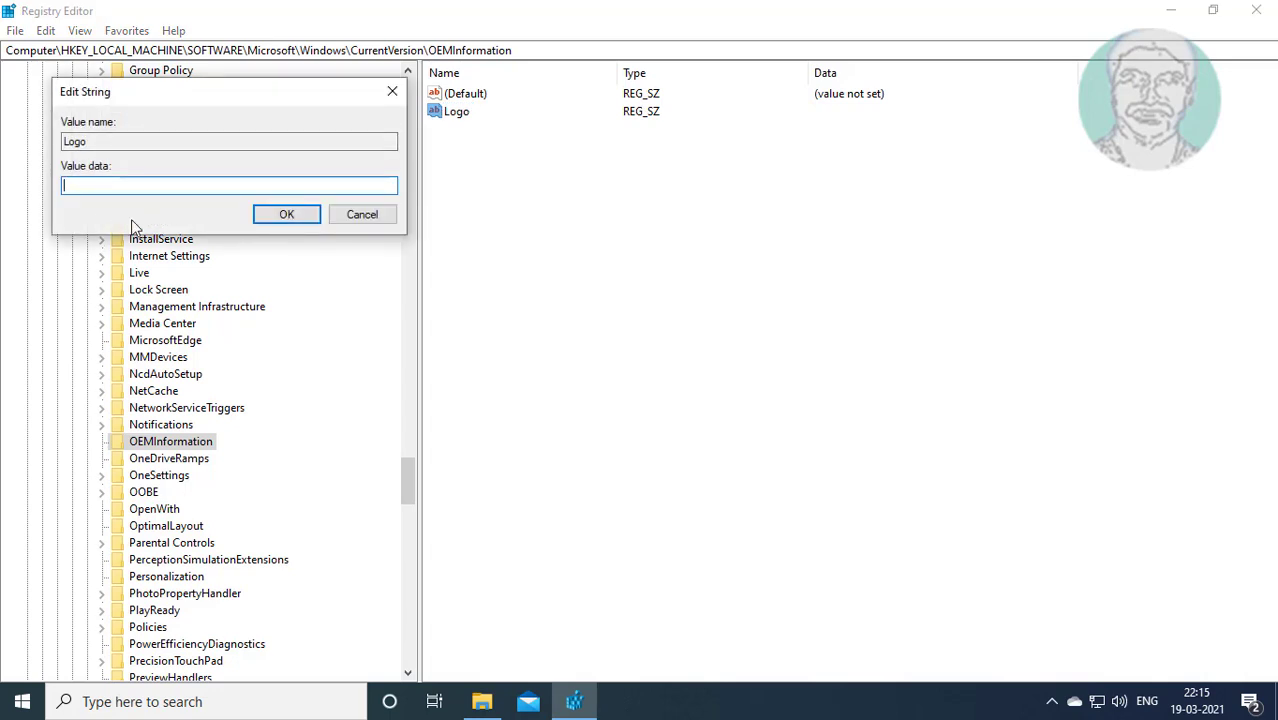
{"action": "left_click", "coordinate": [490, 702]}
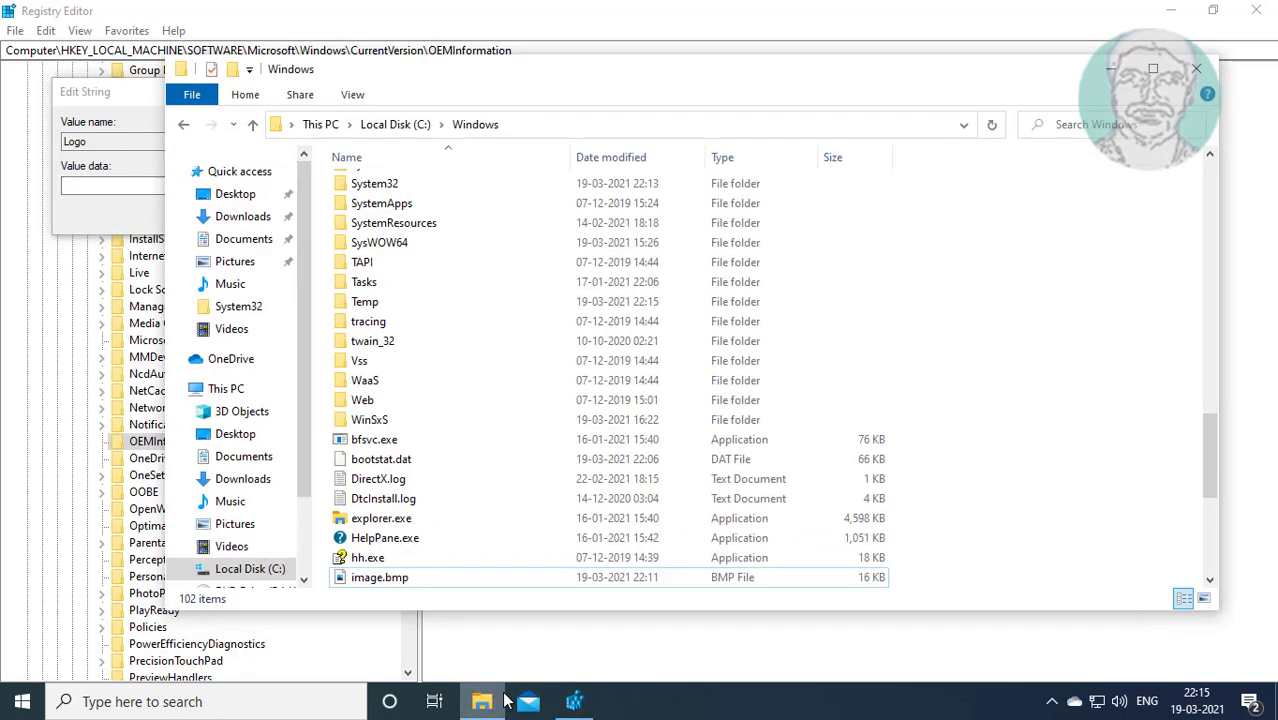
{"action": "left_click", "coordinate": [440, 578]}
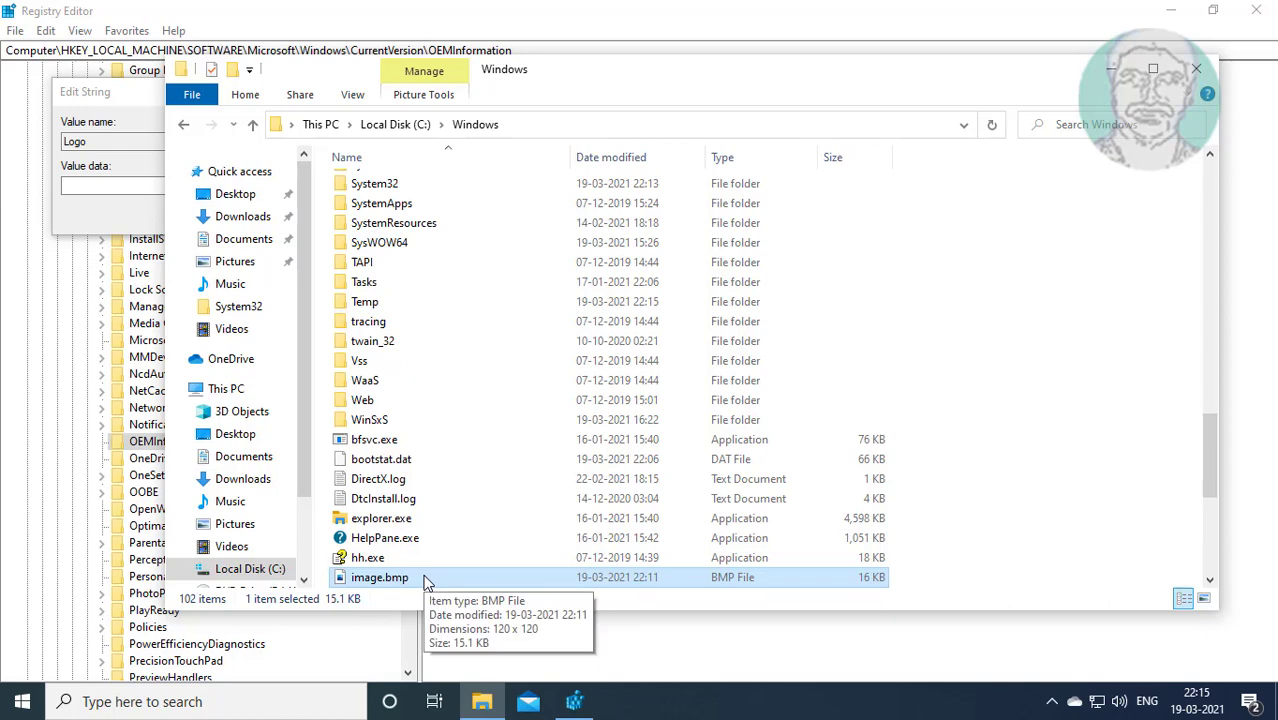
{"action": "left_click", "coordinate": [1112, 67]}
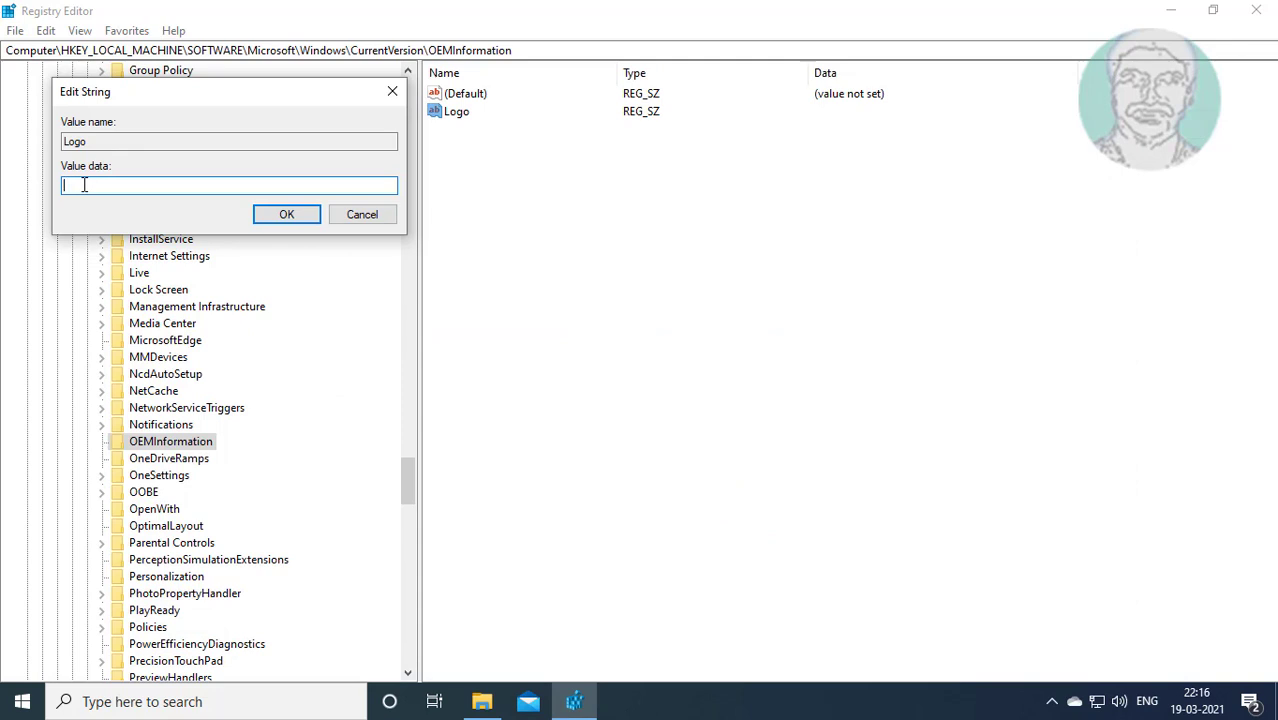
{"action": "left_click", "coordinate": [102, 186]}
- Enter C:\Windows\image.bmp as Logo's value data and save it
{"action": "type", "text": "C:\\Windo"}
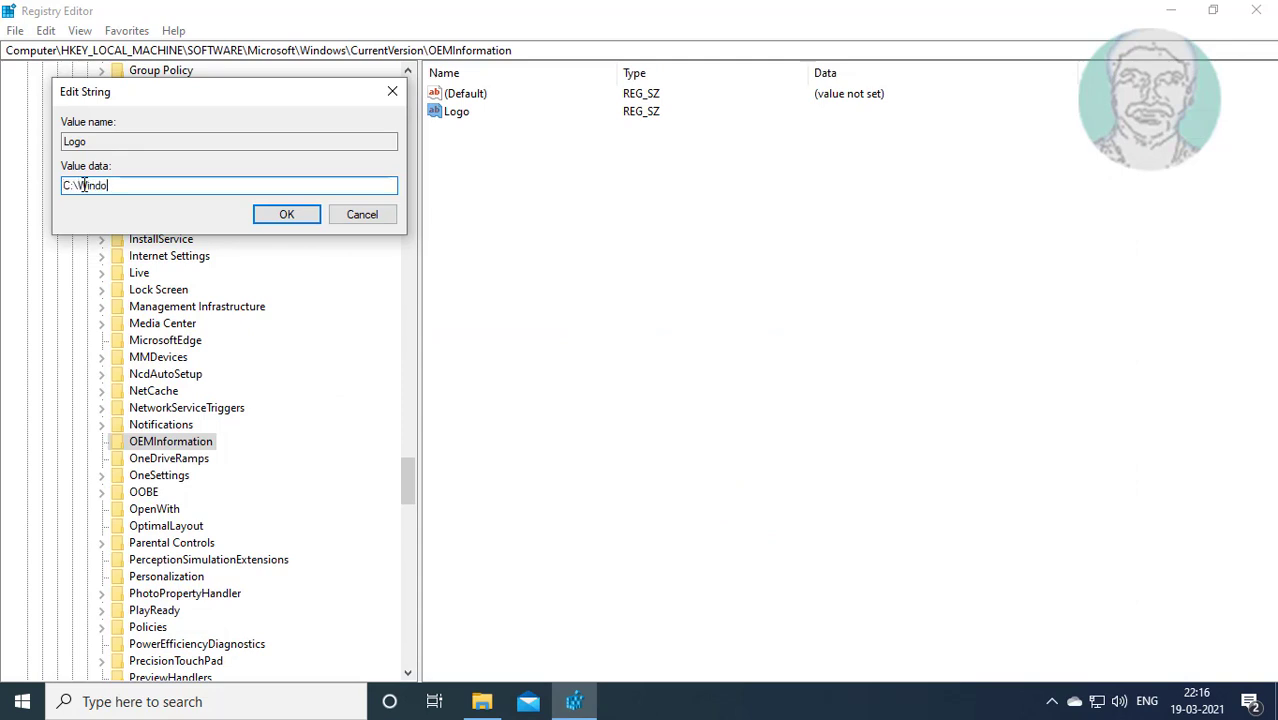
{"action": "type", "text": "ws\\"}
{"action": "type", "text": "image.bmp"}
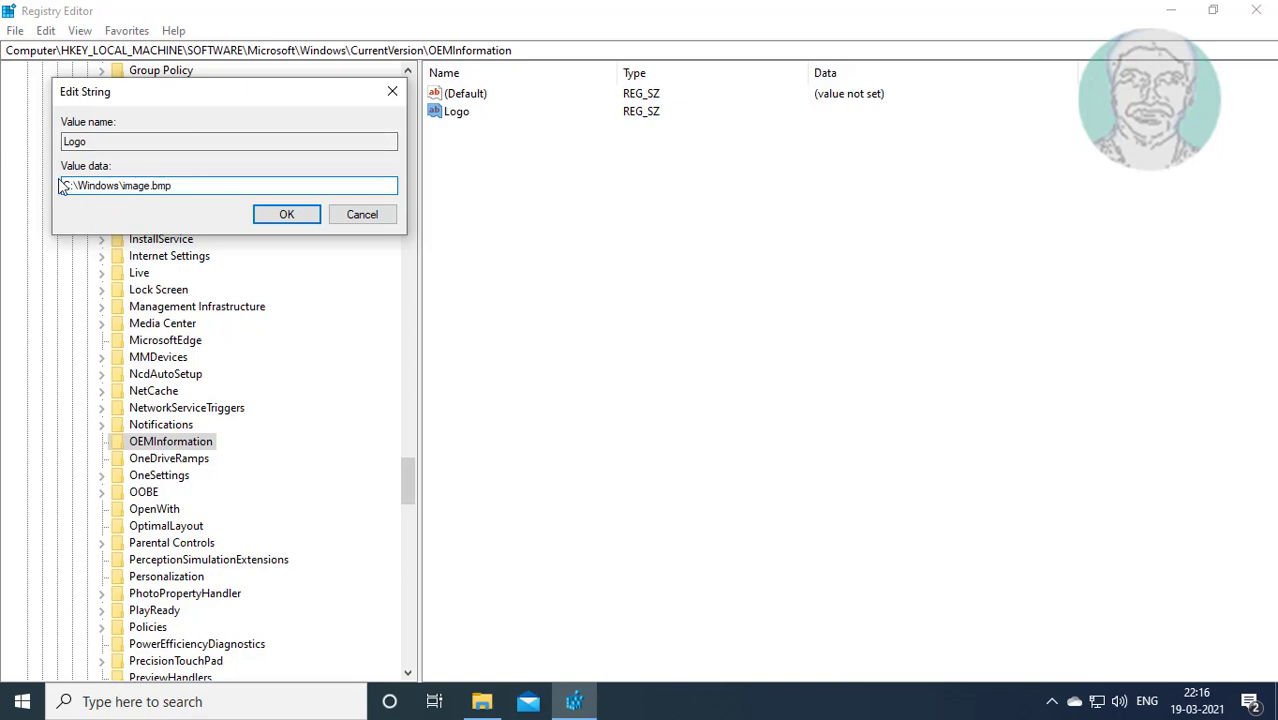
{"action": "left_click", "coordinate": [283, 215]}
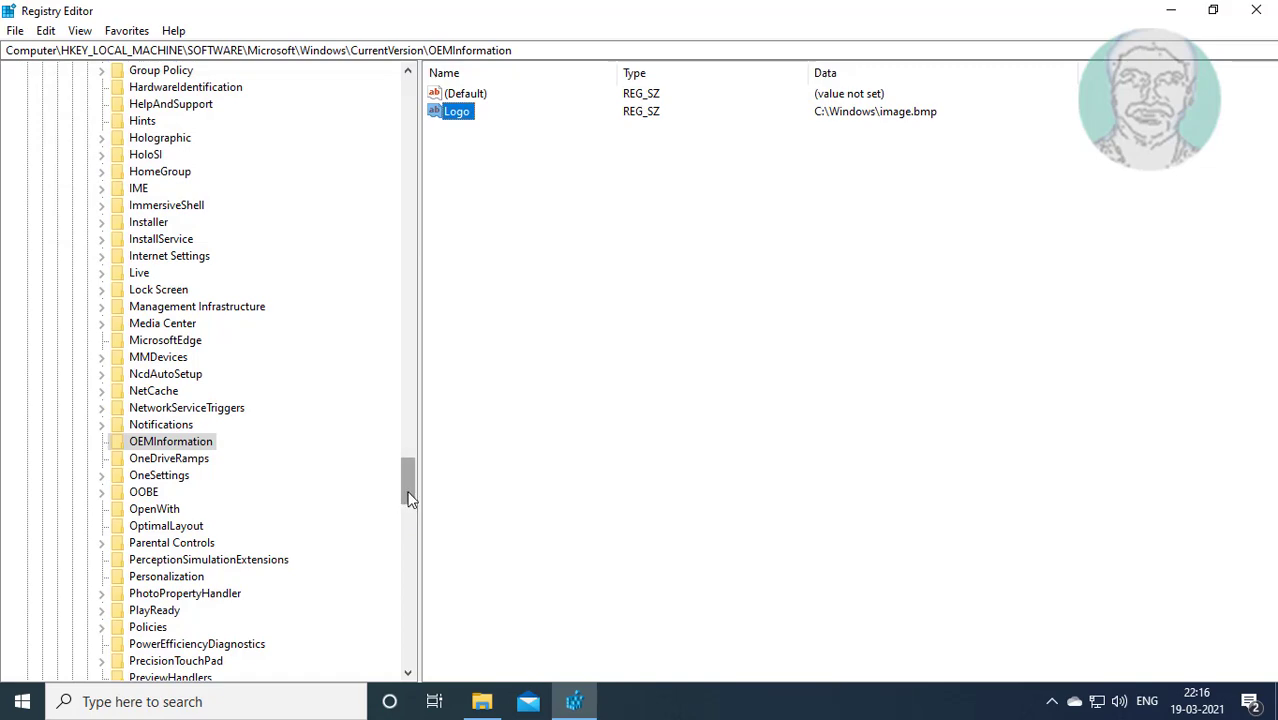
- Collapse CurrentVersion, Windows, Microsoft, SOFTWARE and HKEY_LOCAL_MACHINE, then close Registry Editor
{"action": "mouse_move", "coordinate": [409, 497]}
{"action": "left_mouse_down"}
{"action": "mouse_move", "coordinate": [409, 370]}
{"action": "mouse_move", "coordinate": [409, 399]}
{"action": "left_mouse_up"}
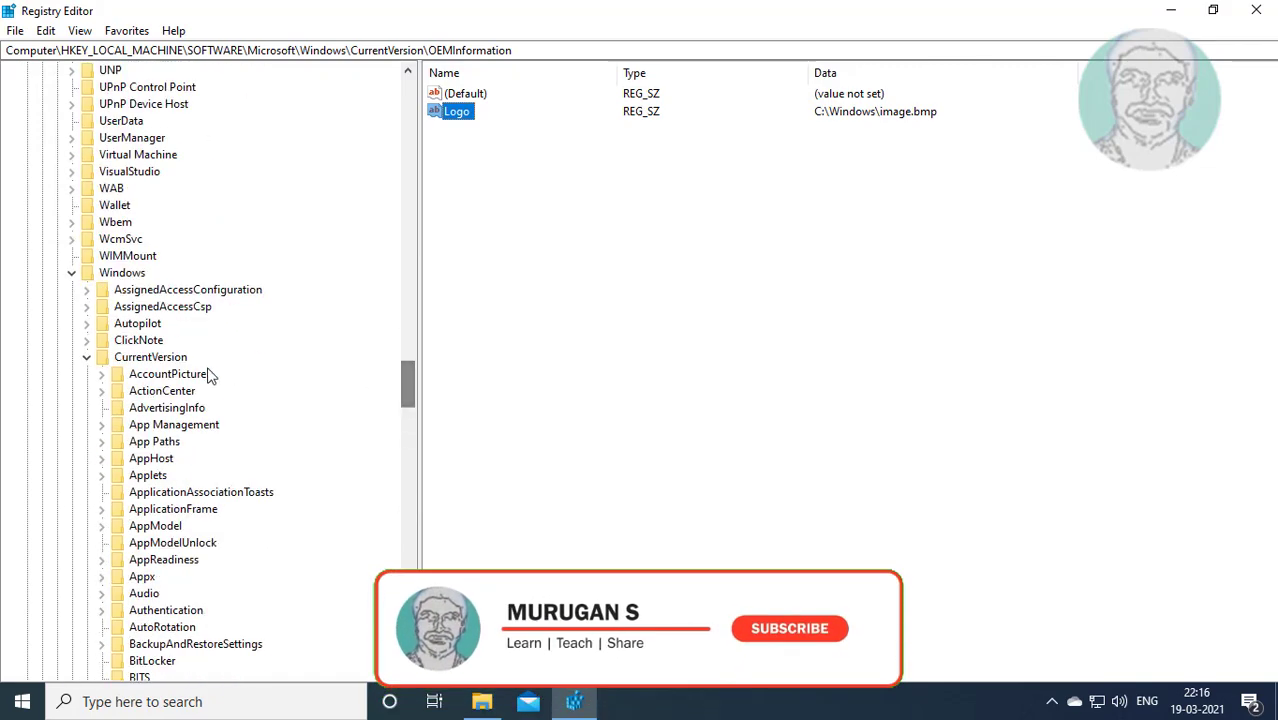
{"action": "left_click", "coordinate": [86, 357]}
{"action": "left_click", "coordinate": [71, 273]}
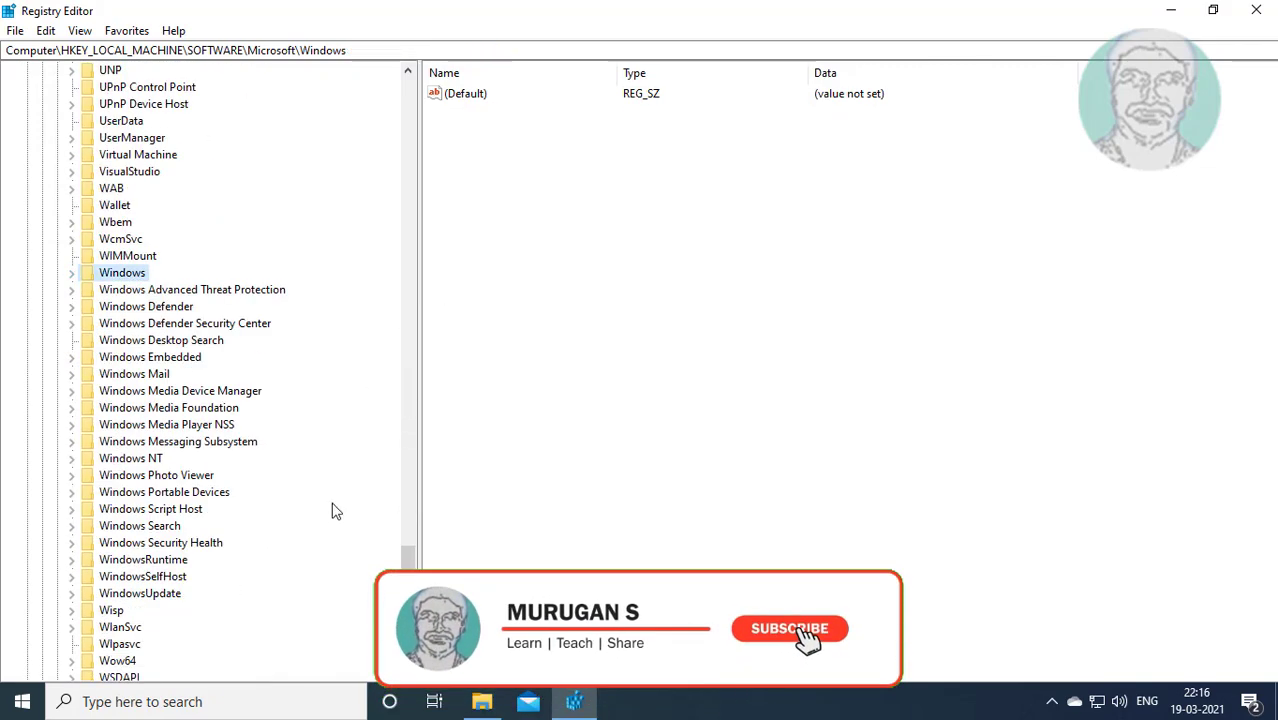
{"action": "scroll", "coordinate": [356, 180], "scroll_direction": "up", "scroll_amount": 20}
{"action": "scroll", "coordinate": [356, 80], "scroll_direction": "up", "scroll_amount": 15}
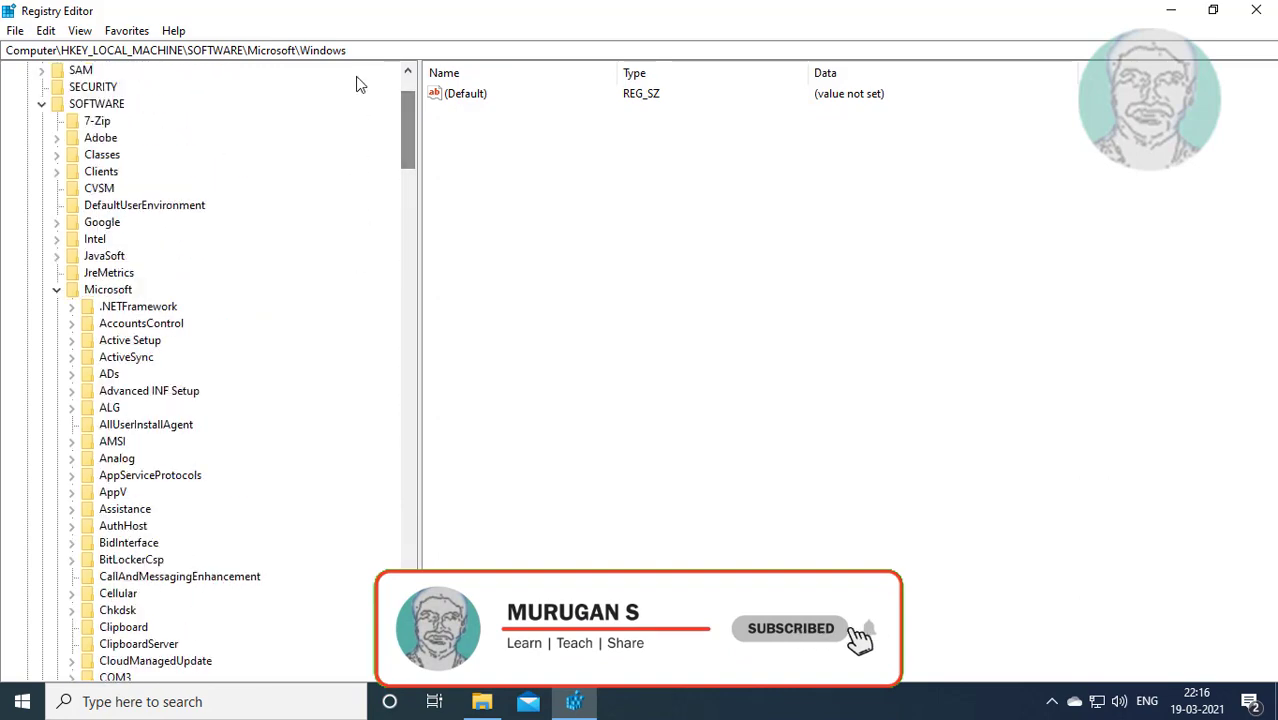
{"action": "left_click", "coordinate": [56, 290]}
{"action": "left_click", "coordinate": [41, 206]}
{"action": "left_click", "coordinate": [27, 121]}
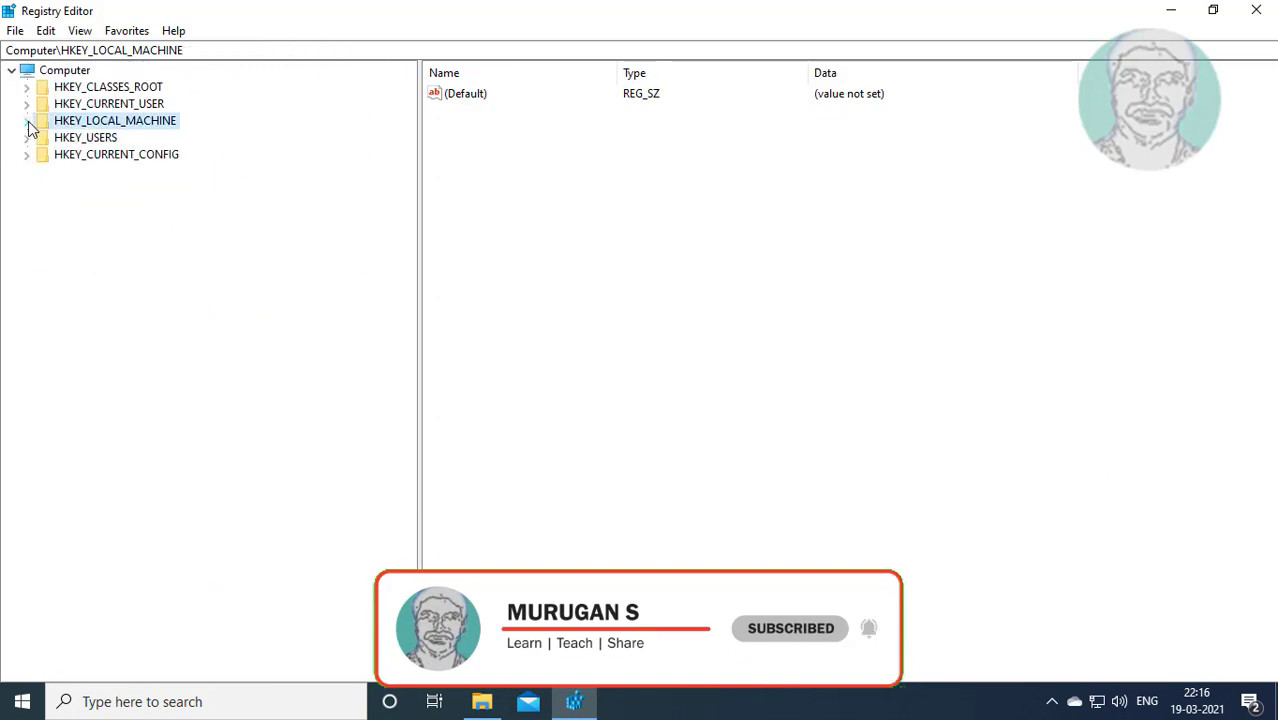
{"action": "left_click", "coordinate": [1259, 14]}
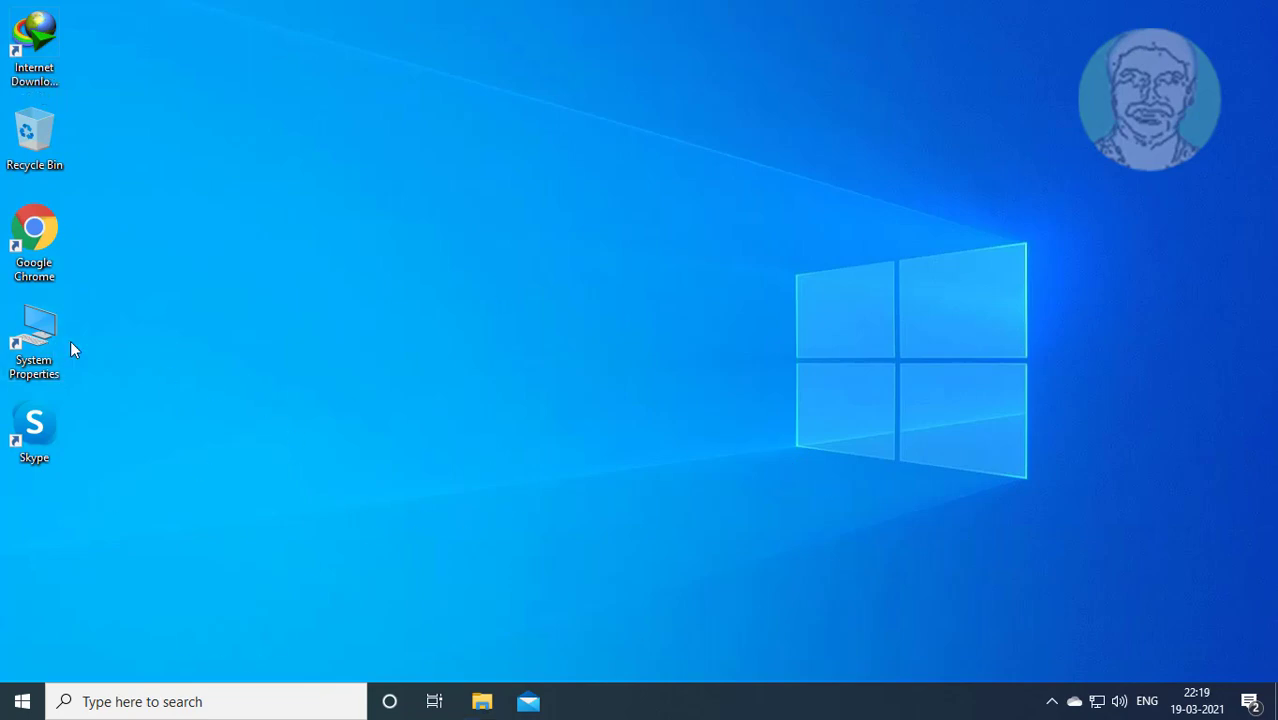
- Open the System Properties desktop shortcut to view the custom OEM logo
{"action": "double_click", "coordinate": [60, 328]}
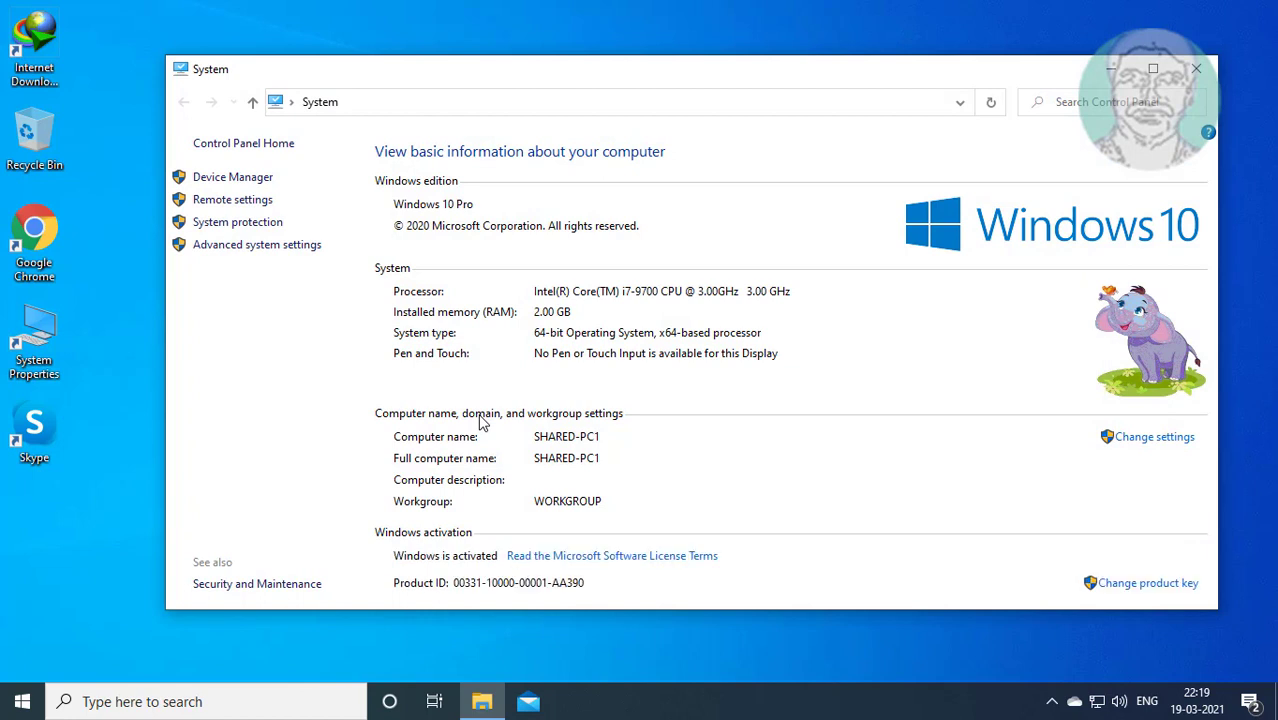